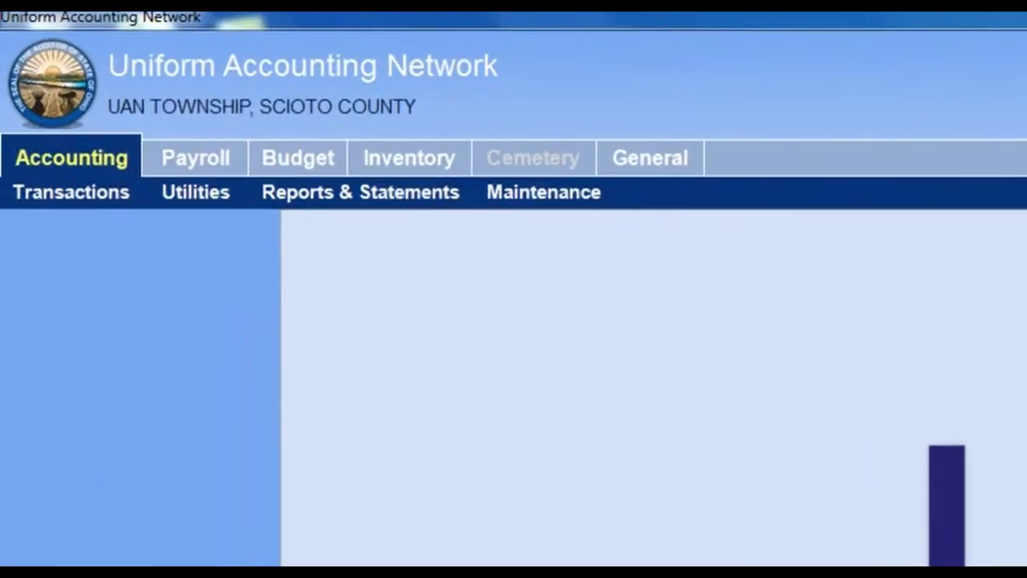
Open the list of roles in general maintenance and start adding a new role
left_click(678, 163)
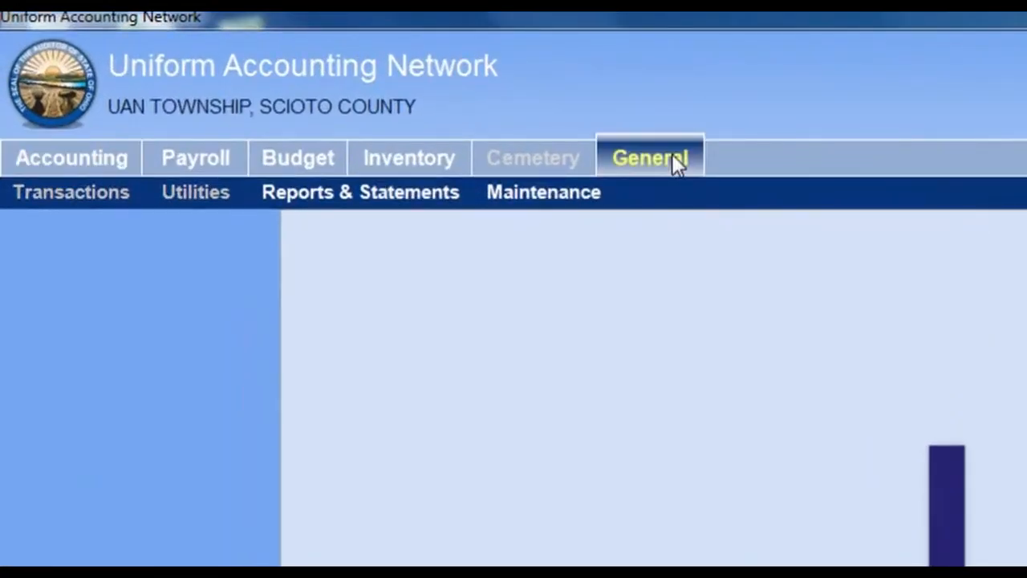
left_click(560, 195)
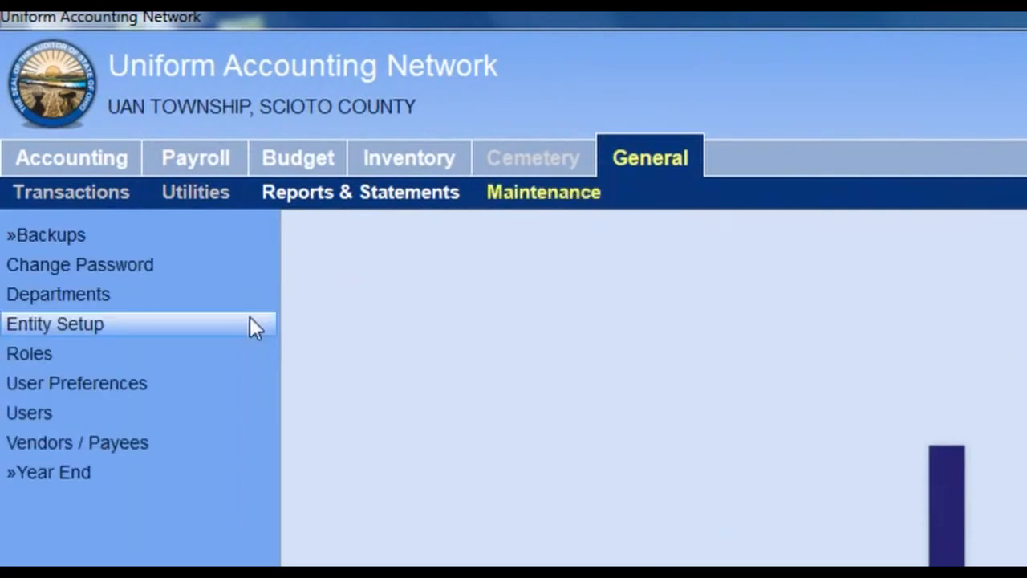
left_click(166, 354)
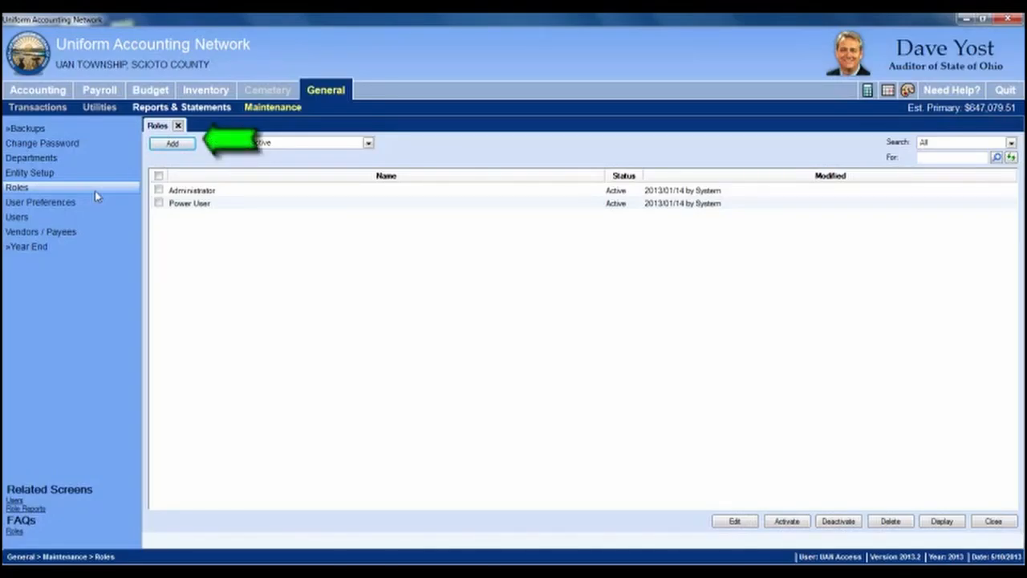
left_click(164, 143)
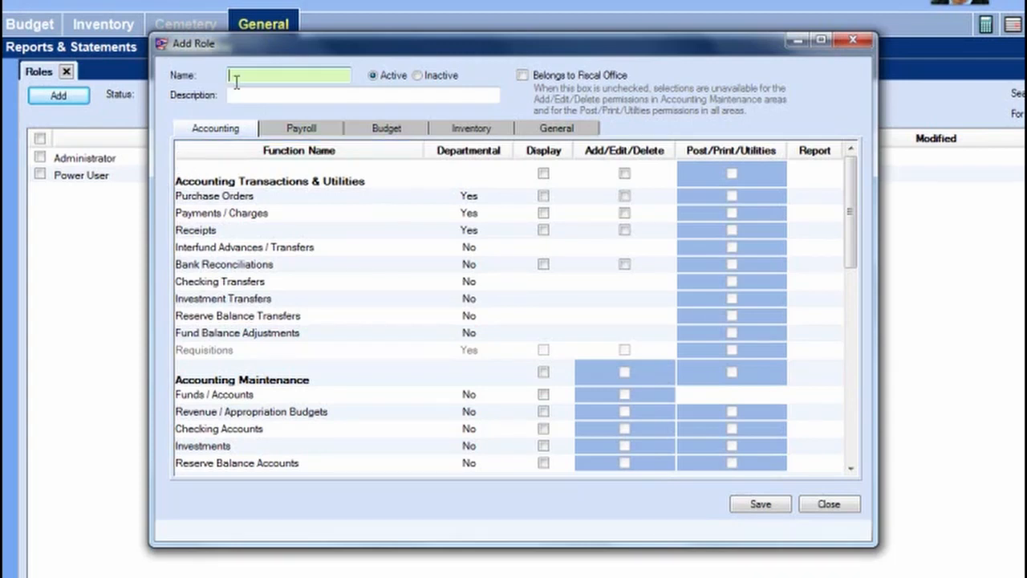
Name the role "Reports Only" and enter the description "Reports and Printing"
type("Reports Only")
left_click(237, 95)
type("Rep")
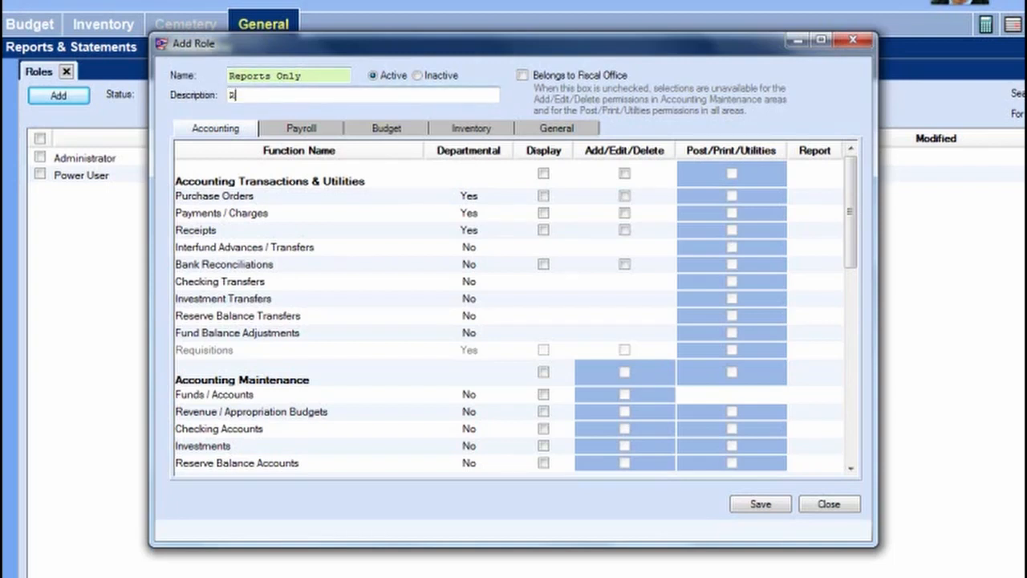
type("orts and Printin")
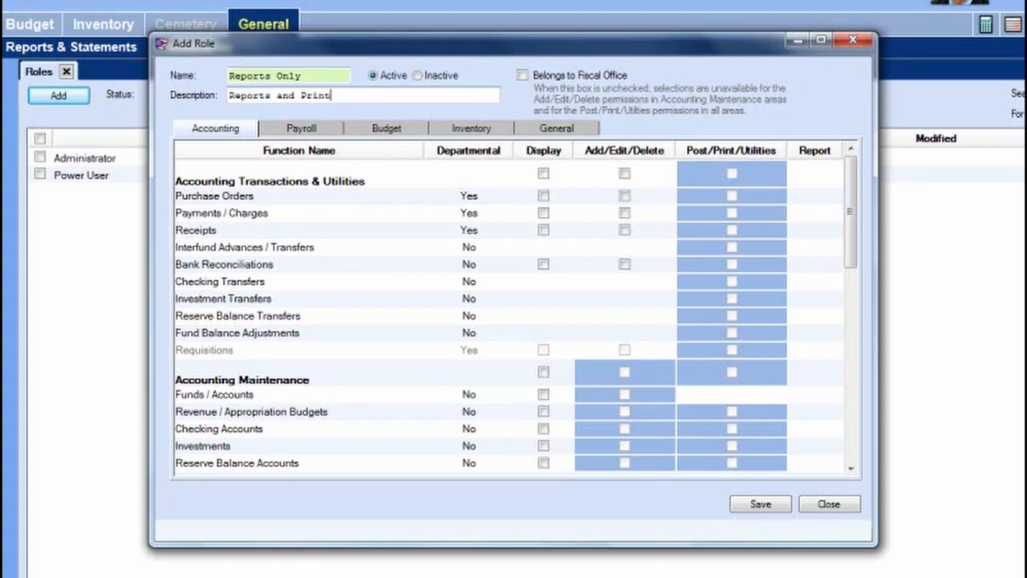
type("g")
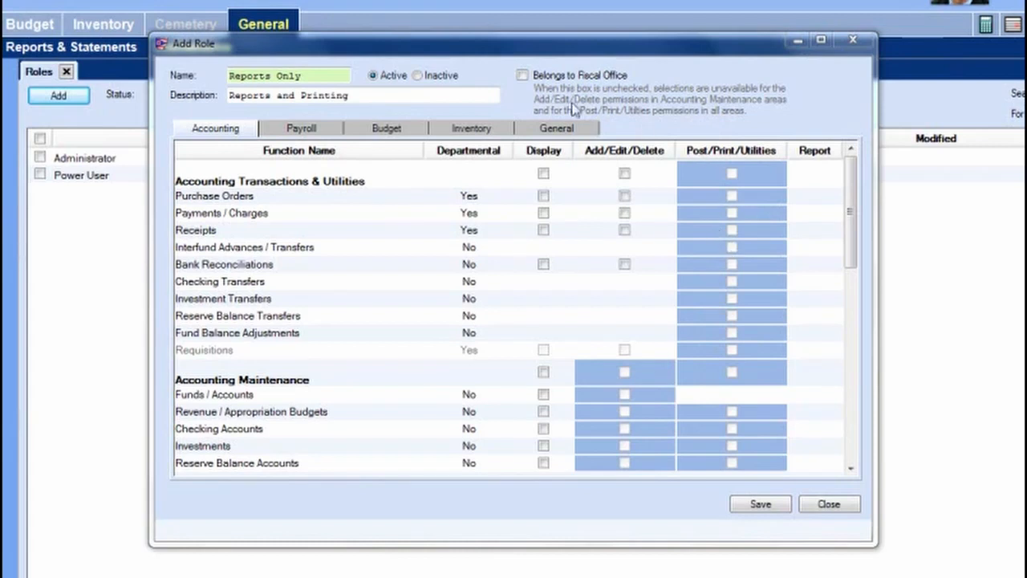
Try fiscal office membership with Post/Print/Utilities permission for all Accounting Transactions & Utilities, and clear both options again
left_click(523, 75)
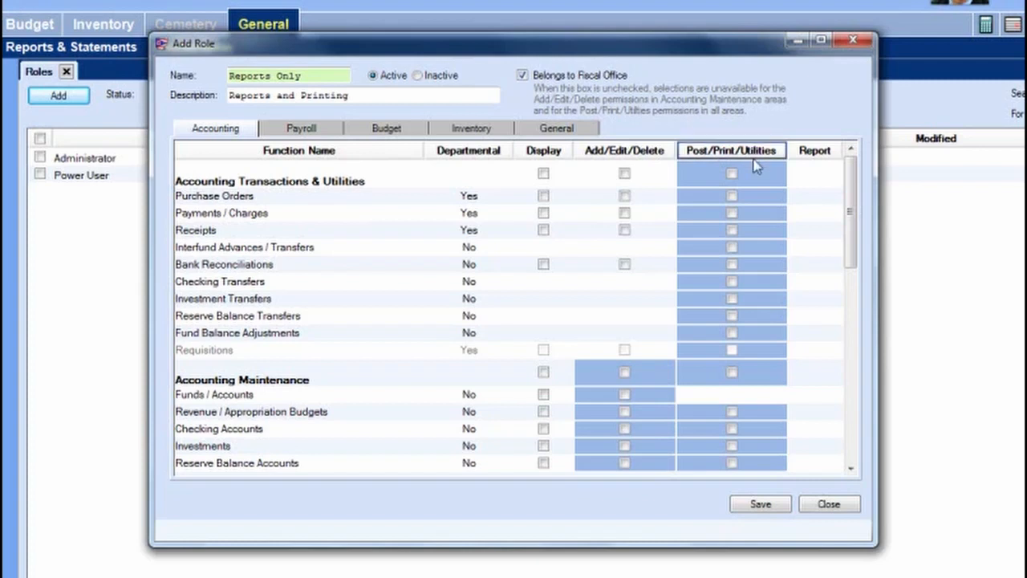
left_click(732, 174)
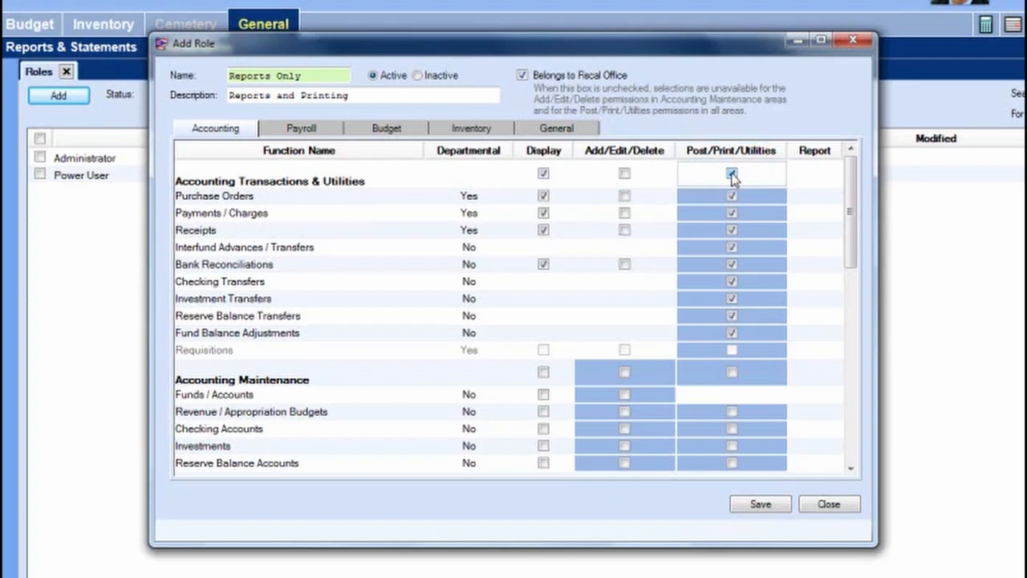
left_click(732, 175)
left_click(523, 76)
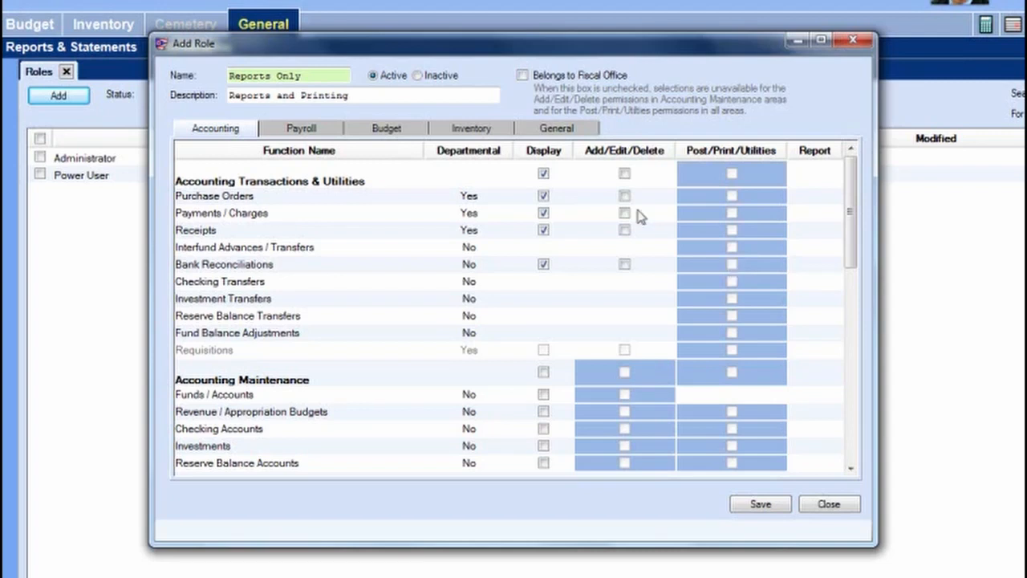
Try Display permission for Purchase Orders alone and for all Accounting Transactions & Utilities, and clear it again
left_click(545, 175)
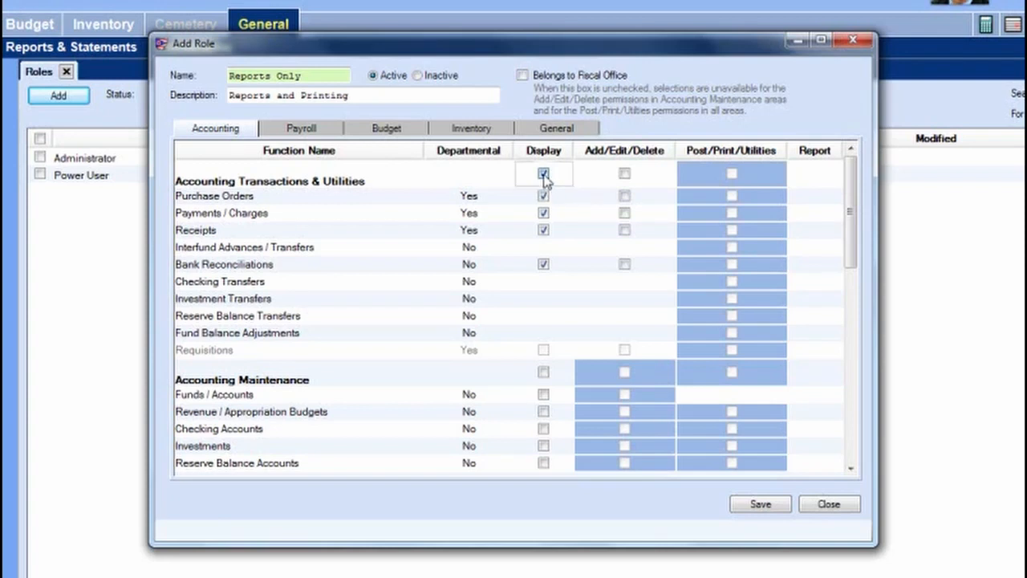
left_click(544, 197)
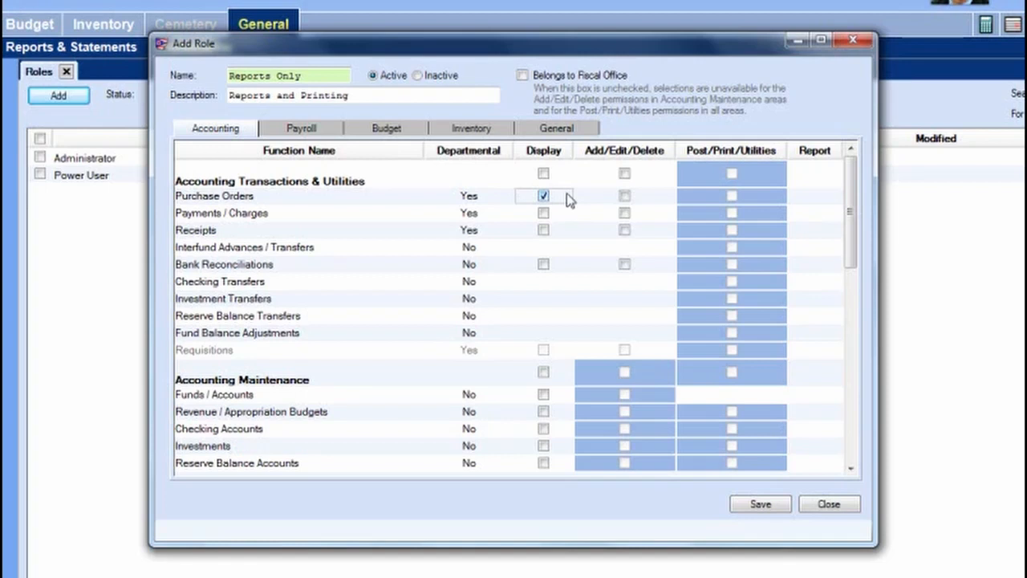
left_click(544, 175)
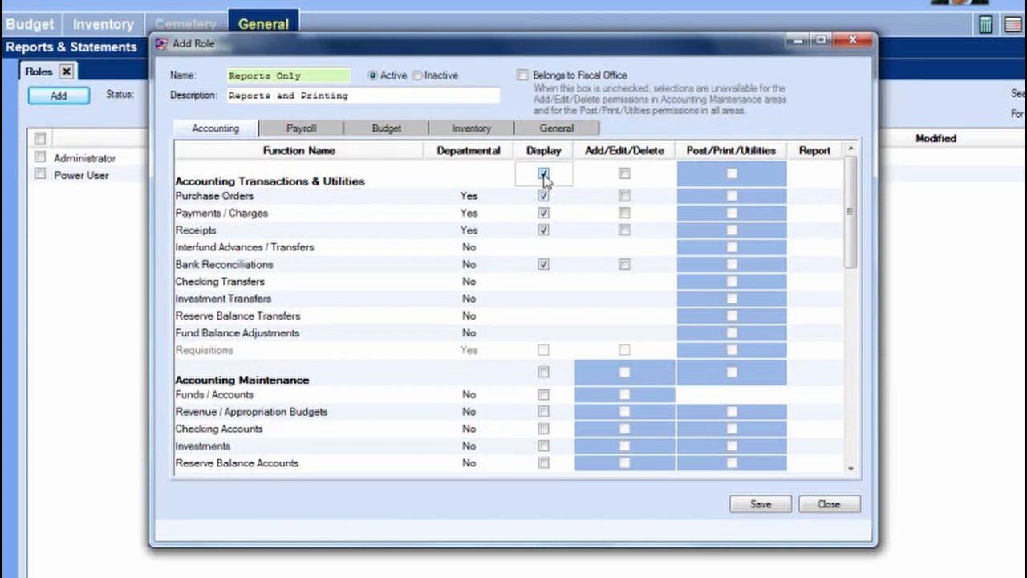
left_click(544, 174)
Give Accounting Transactions & Utilities Display permission by temporarily enabling fiscal office membership and Post/Print/Utilities, and clear those two options
left_click(522, 76)
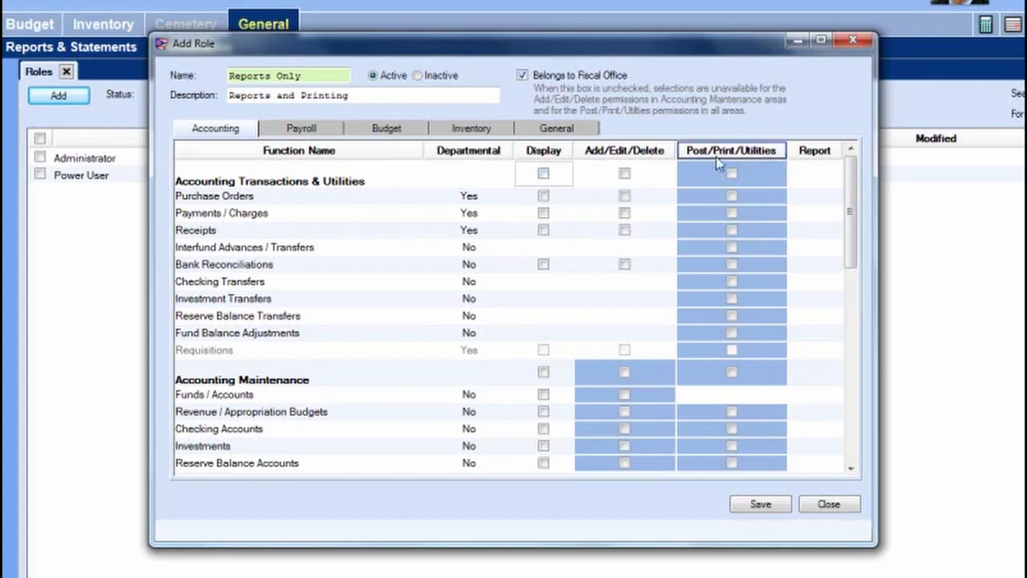
left_click(732, 175)
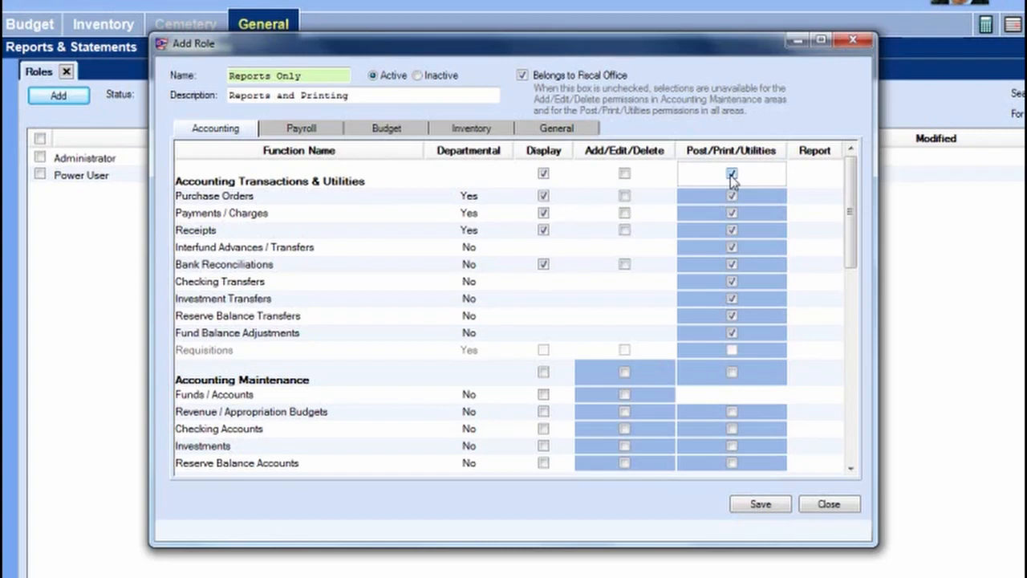
left_click(731, 174)
left_click(523, 75)
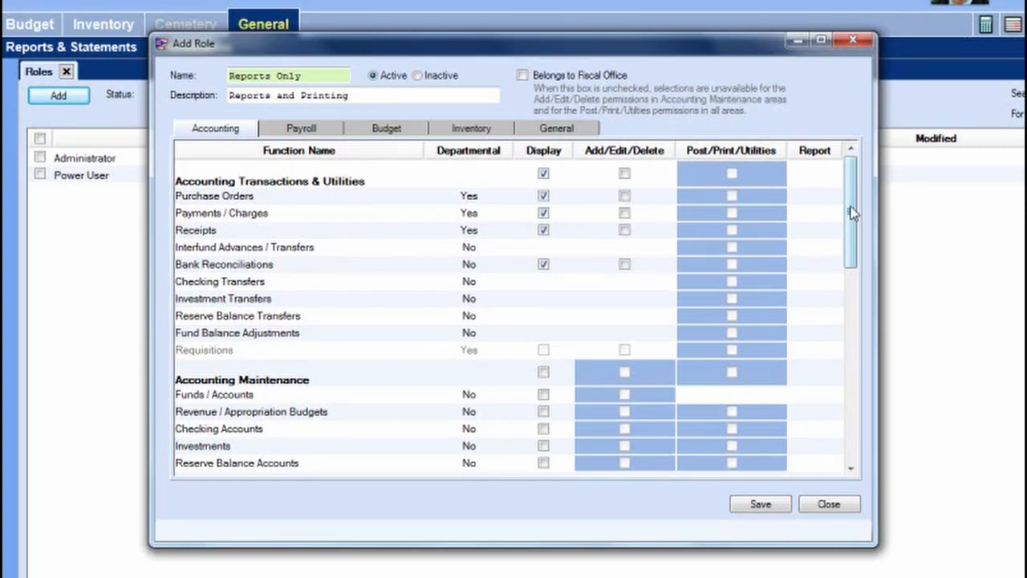
Grant Display permission for Accounting Maintenance and Report permission for all departmental and non-departmental accounting reports
left_click_drag(851, 207, 851, 241)
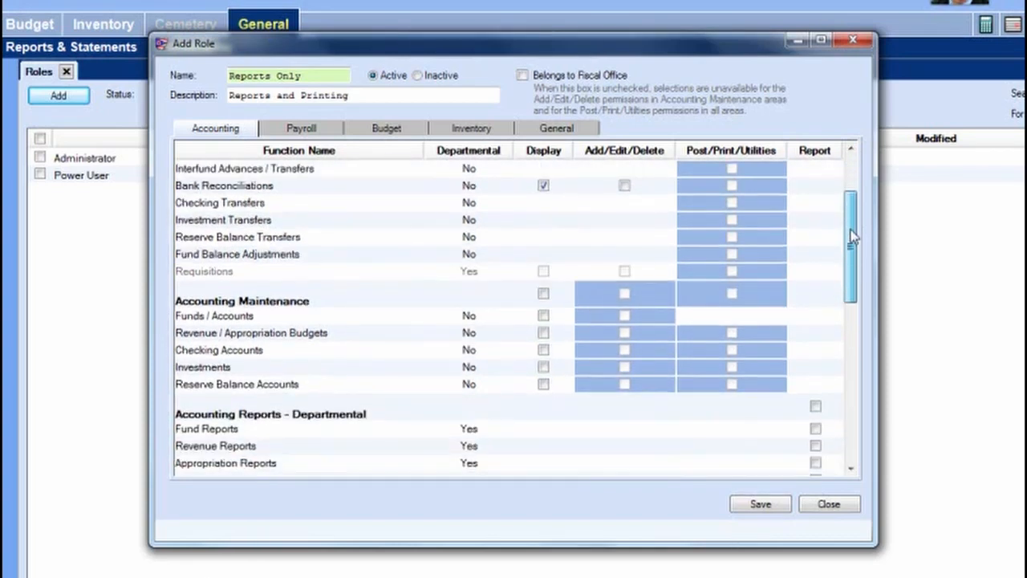
left_click(543, 293)
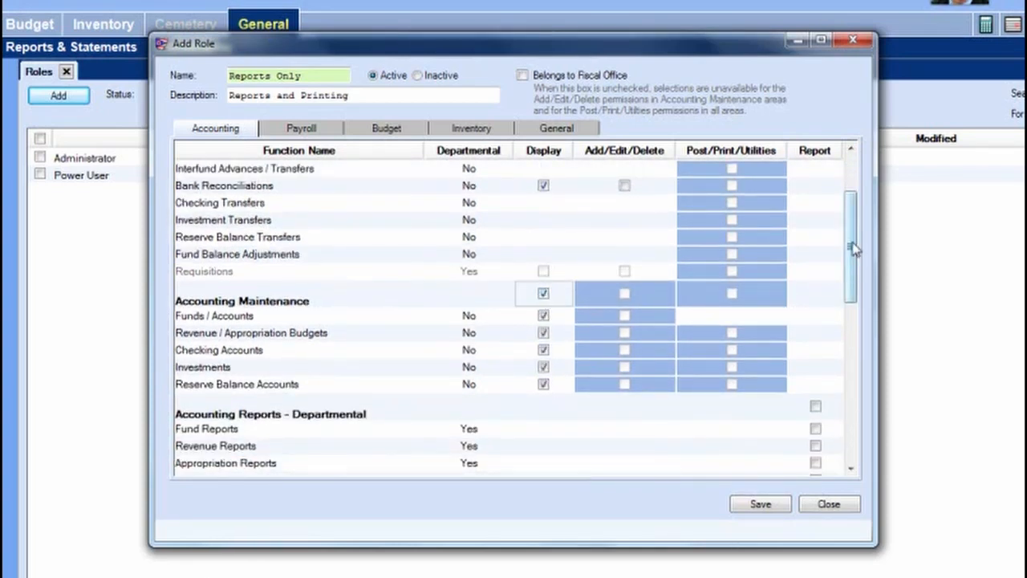
left_click_drag(854, 249, 851, 328)
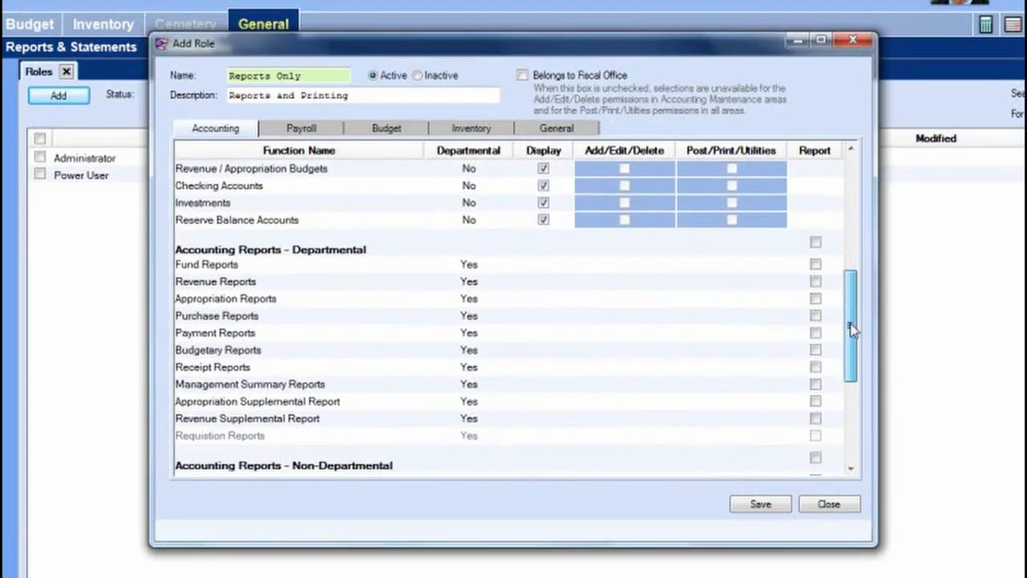
left_click(816, 243)
left_click_drag(848, 286, 851, 363)
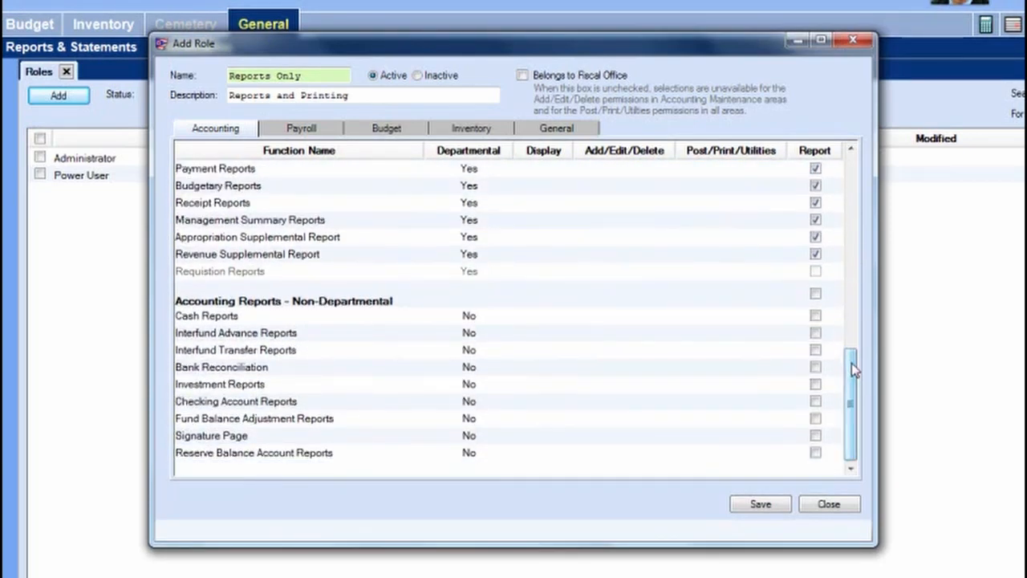
left_click(816, 295)
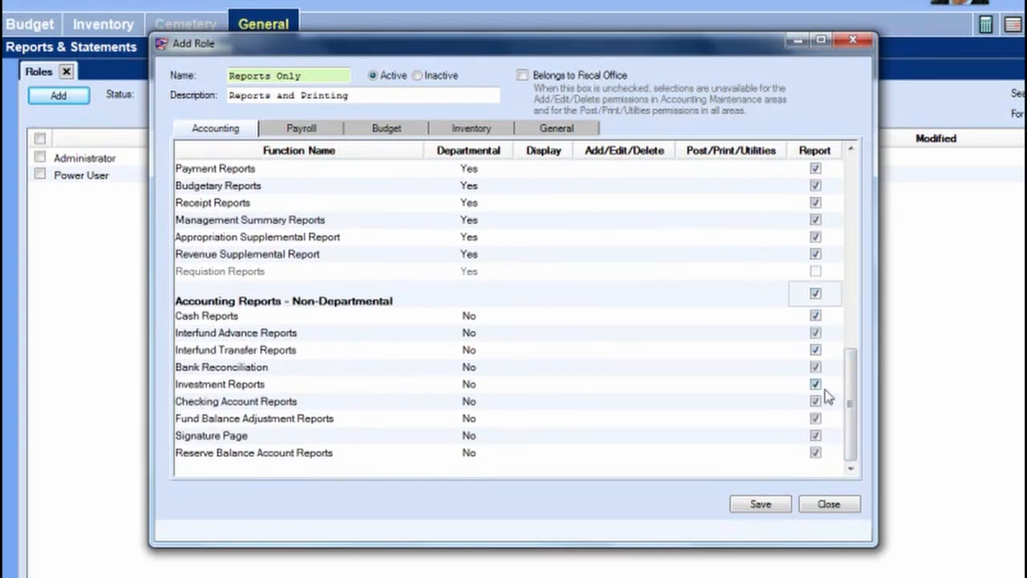
left_click_drag(851, 393, 853, 215)
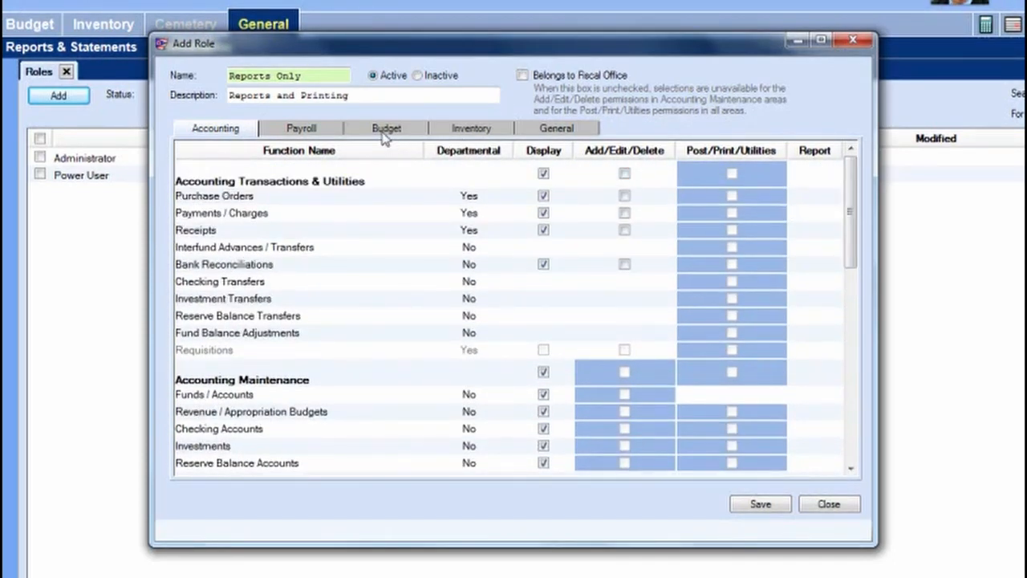
Grant the role Display permission for all Payroll Transactions & Utilities and Payroll Maintenance functions
left_click(316, 132)
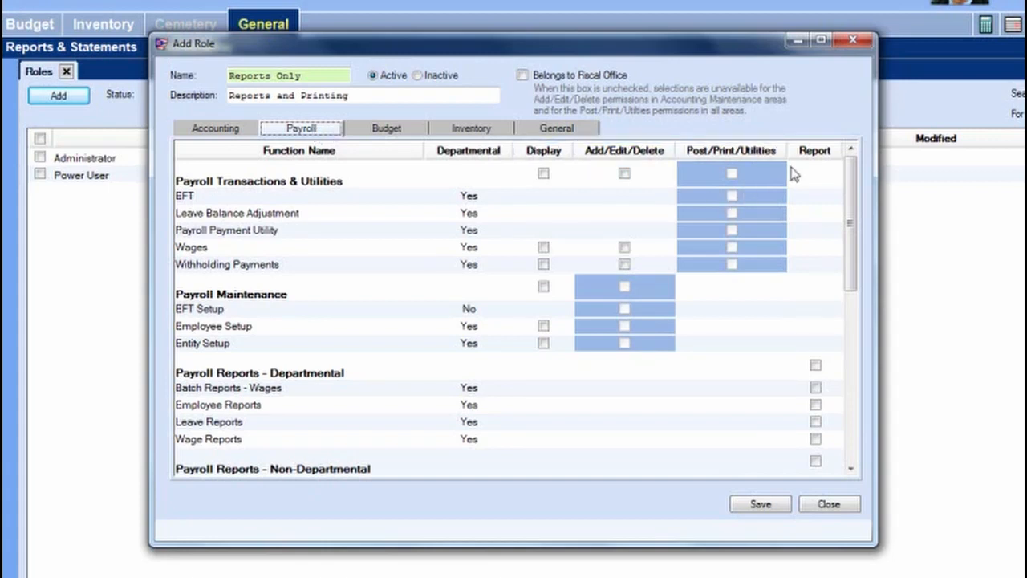
left_click(543, 175)
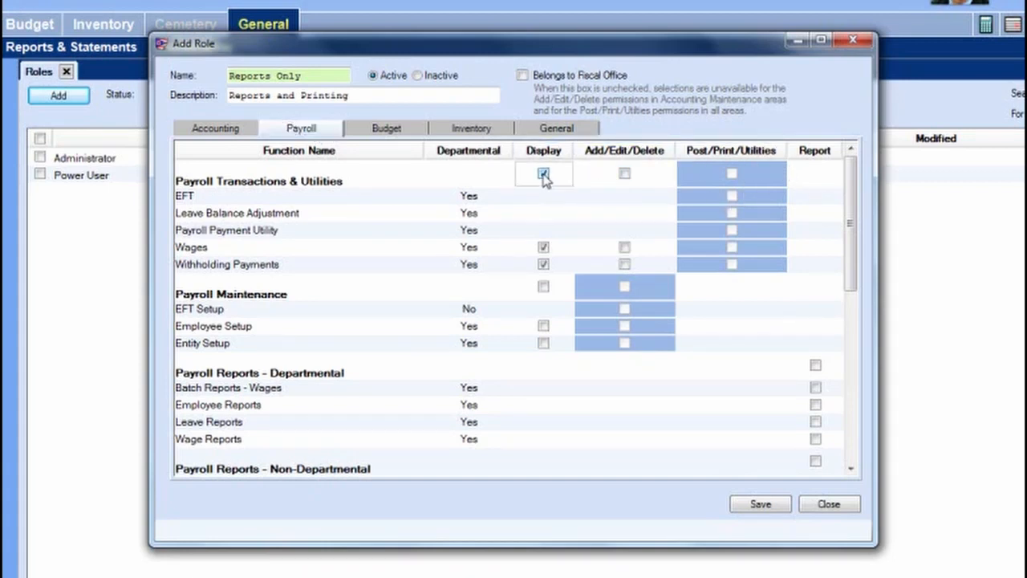
left_click(543, 288)
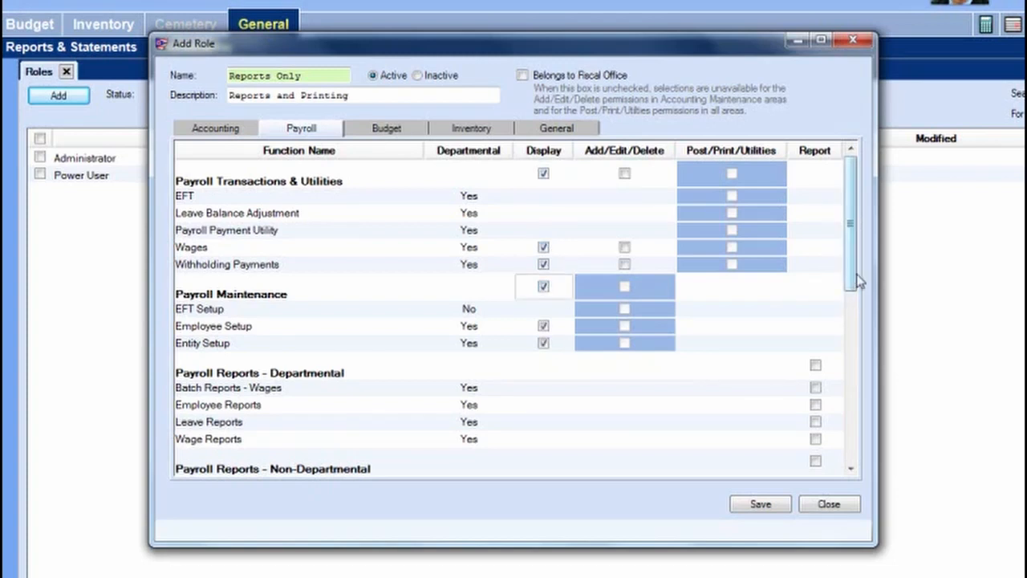
Grant Report permission for all departmental and non-departmental payroll reports
left_click_drag(854, 272, 855, 313)
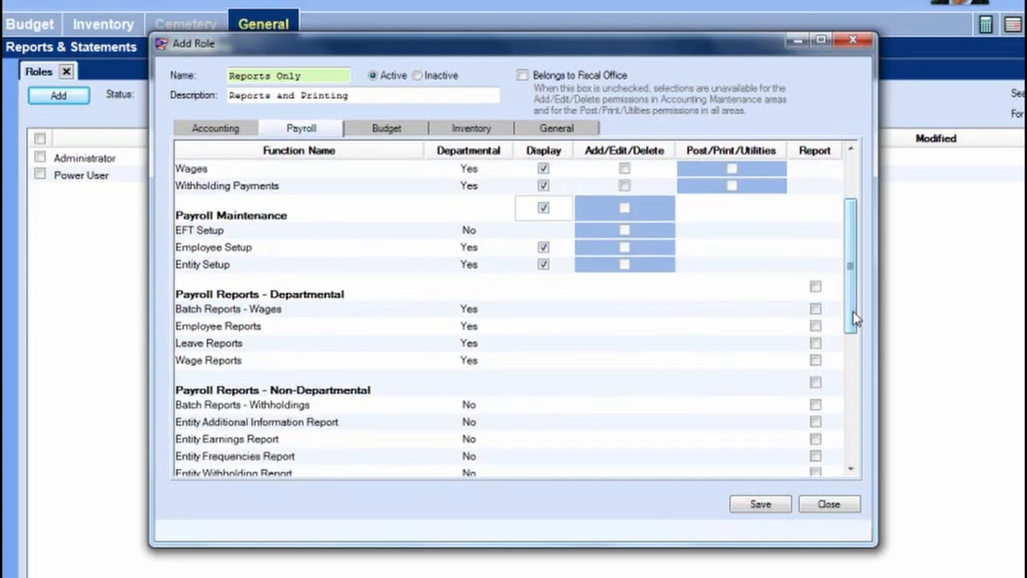
left_click(816, 287)
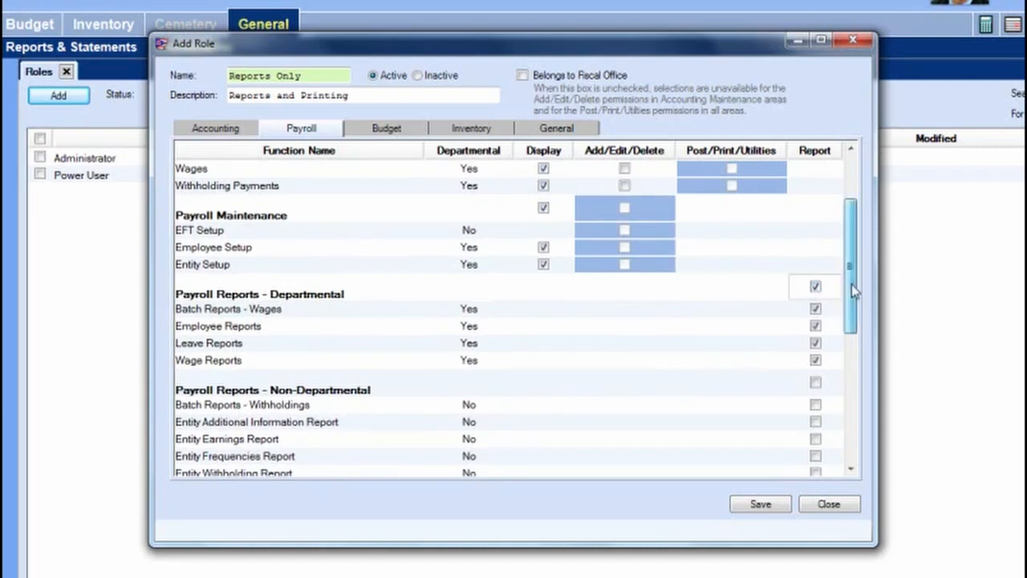
left_click_drag(855, 291, 852, 342)
left_click(815, 269)
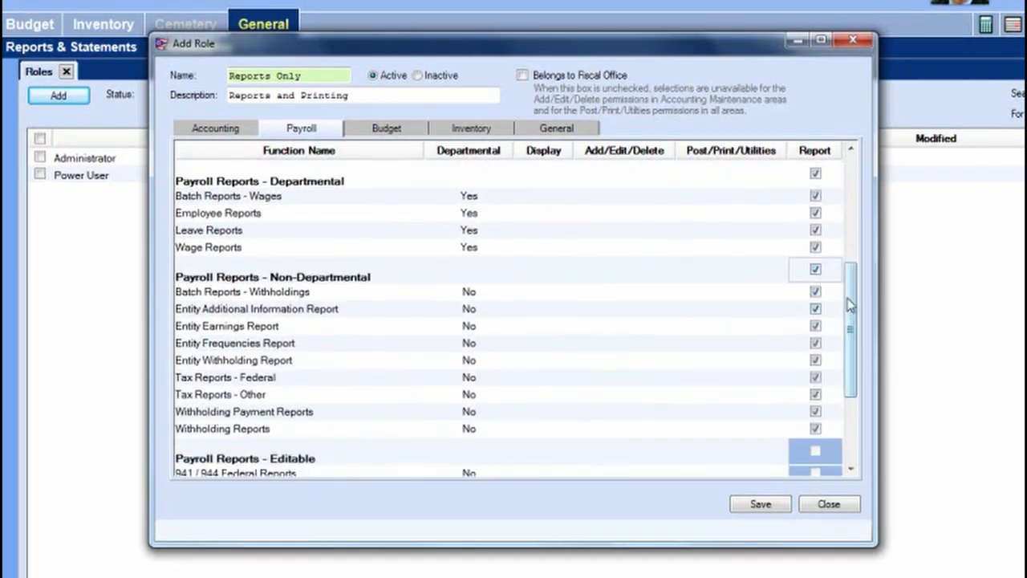
Try fiscal office membership with Report permission for the editable payroll reports, and clear both options again
left_click_drag(851, 303, 855, 366)
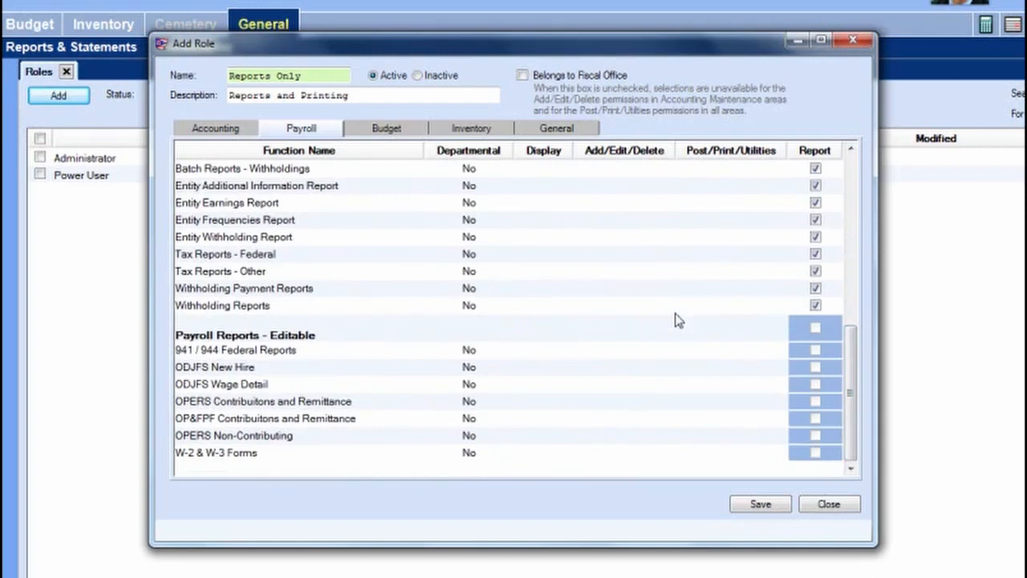
left_click(522, 76)
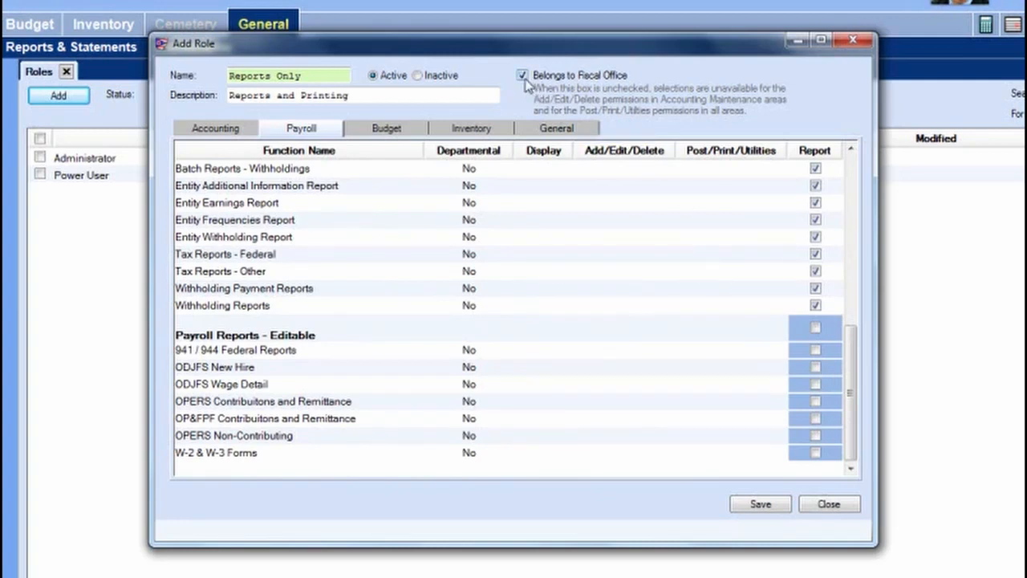
left_click(816, 328)
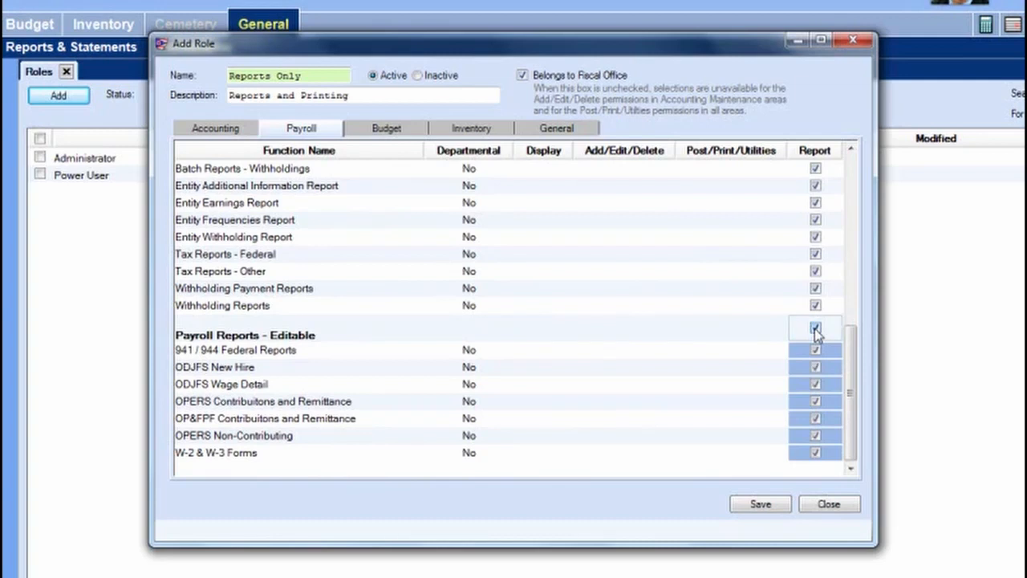
left_click(816, 329)
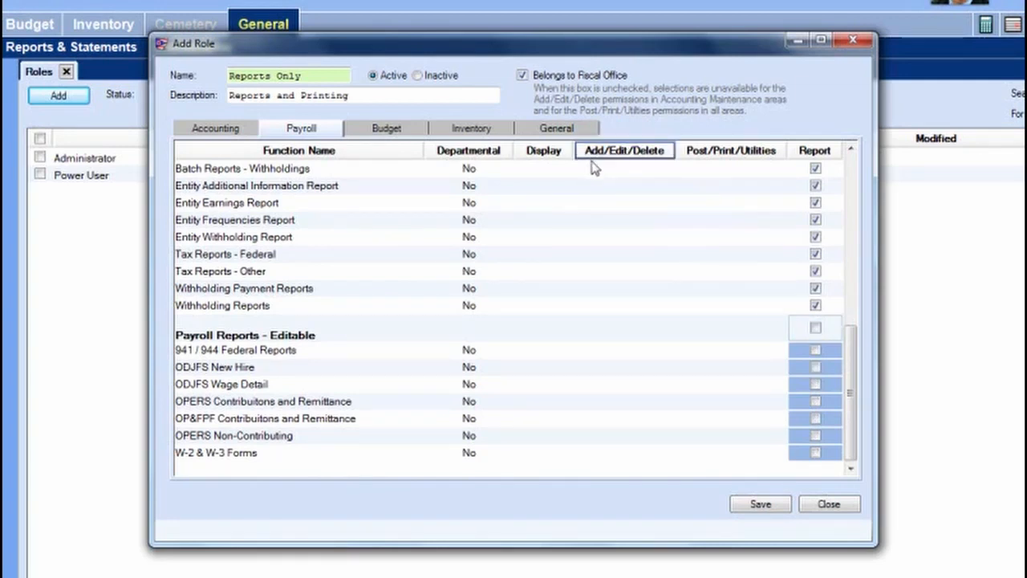
left_click(523, 76)
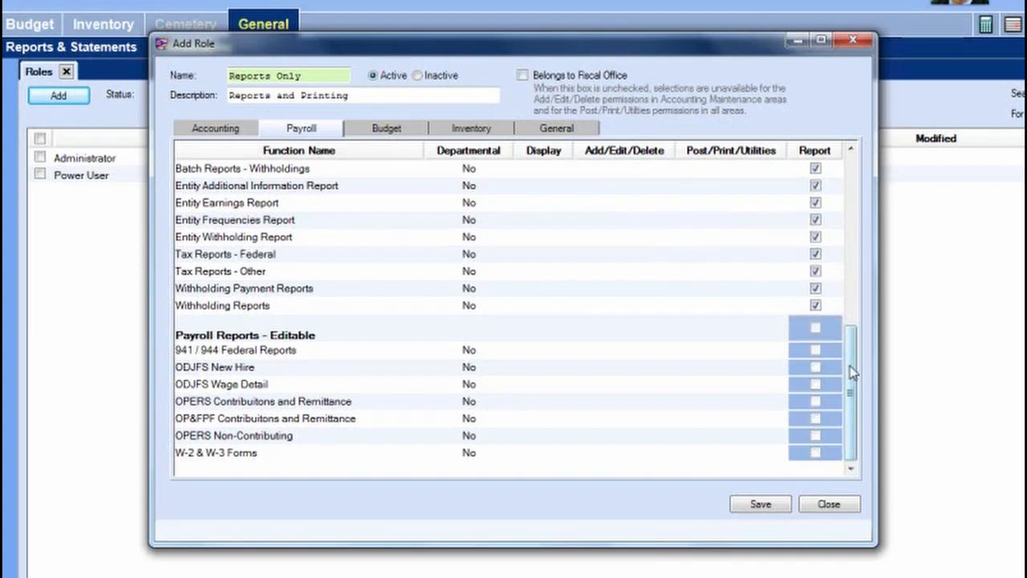
Grant Display permission for Financial Worksheet and Year End Balances Certificates, and Report permission for all Budget Reports
left_click(389, 131)
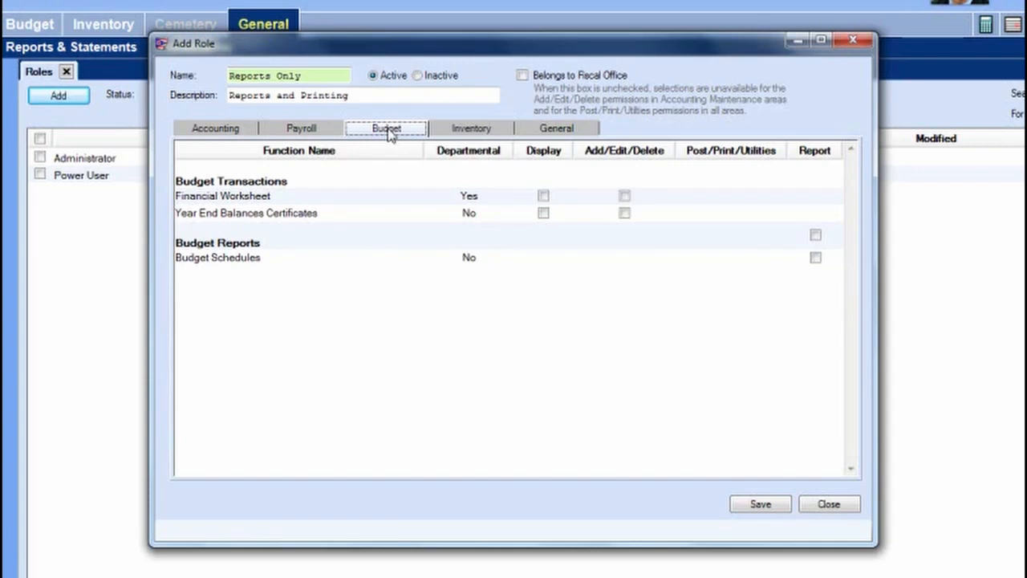
left_click(543, 196)
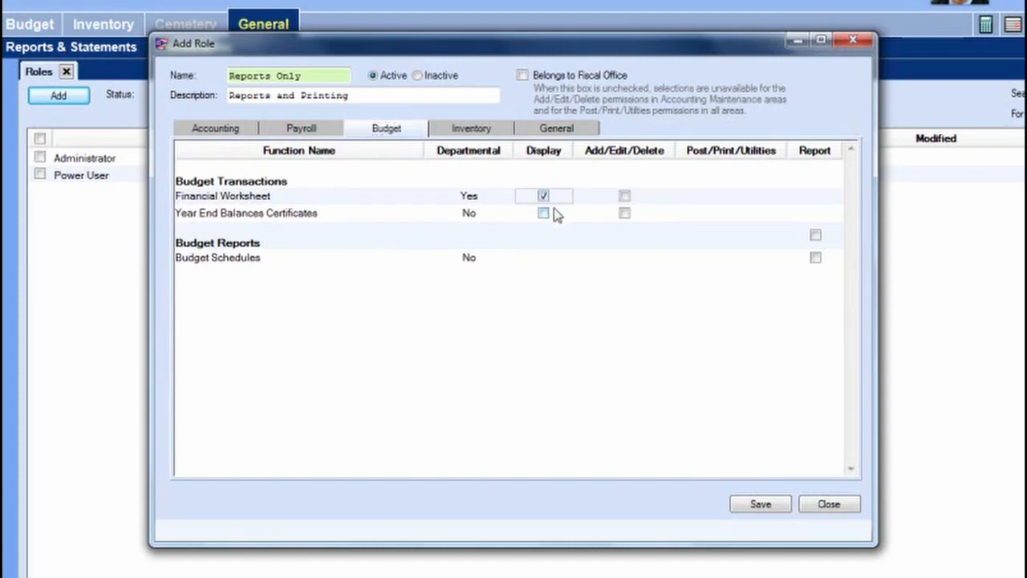
left_click(543, 213)
left_click(816, 235)
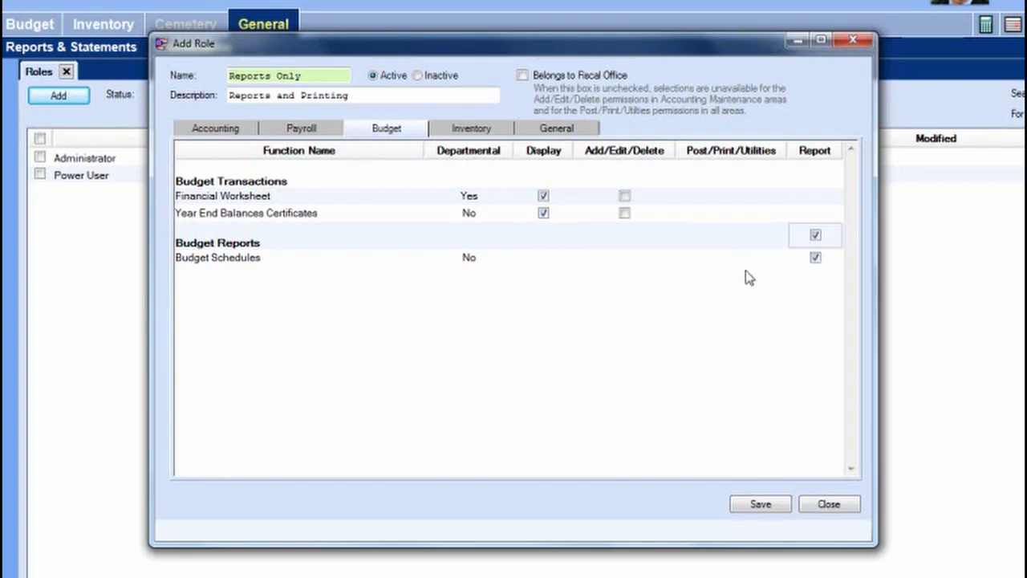
Grant Display permission for inventory Assets and Insurance Policies, and set Report permission for the Inventory Reports
left_click(484, 131)
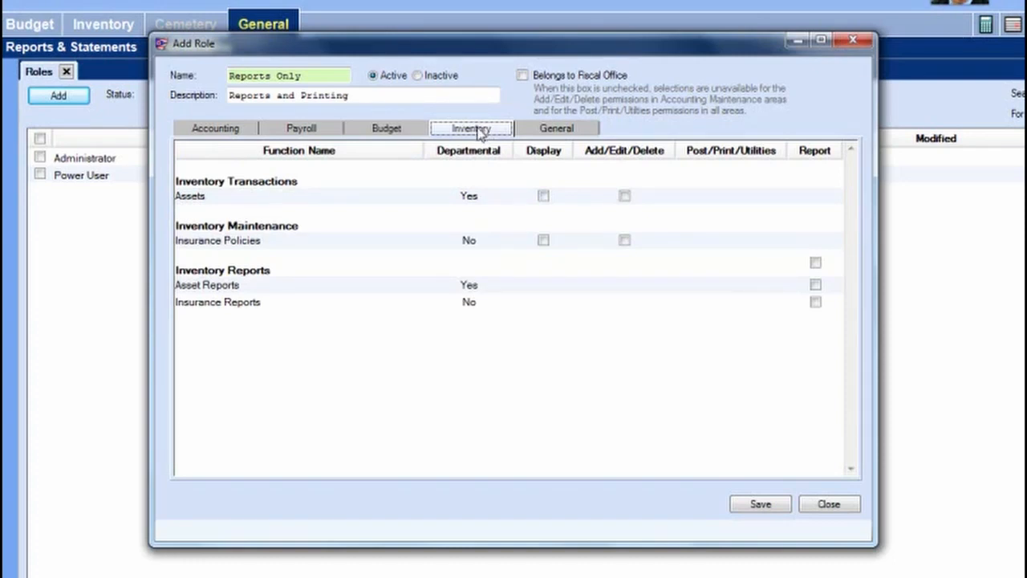
left_click(544, 195)
left_click(543, 241)
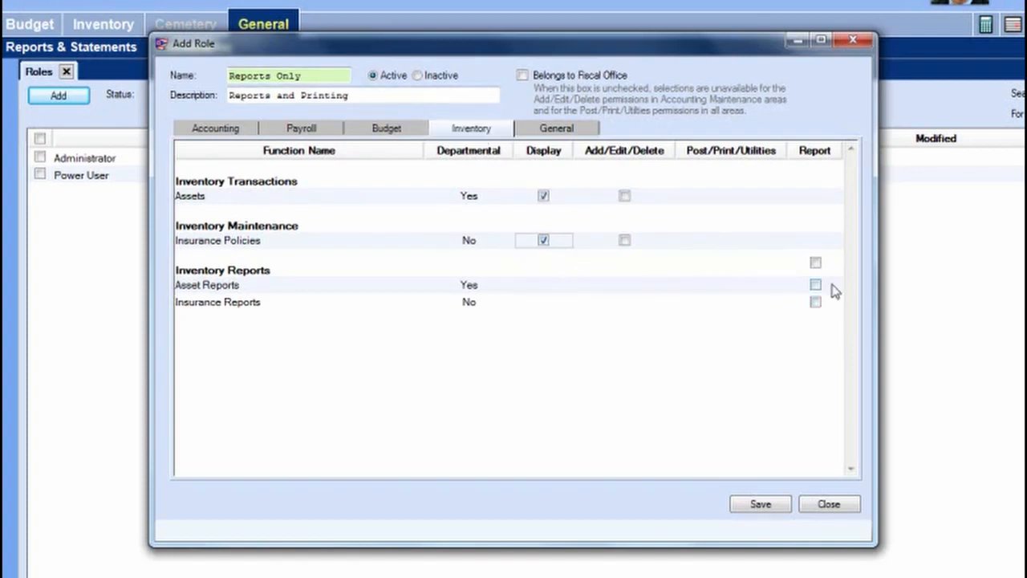
left_click(815, 263)
left_click(815, 302)
Grant the role Display permission for General Maintenance and Report permission for all General Reports
left_click(562, 130)
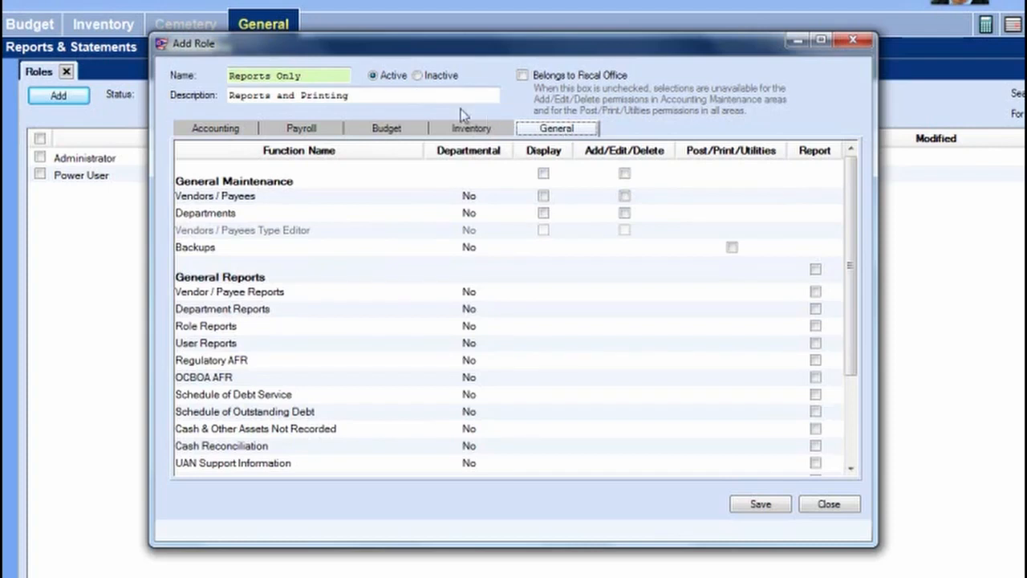
left_click(543, 173)
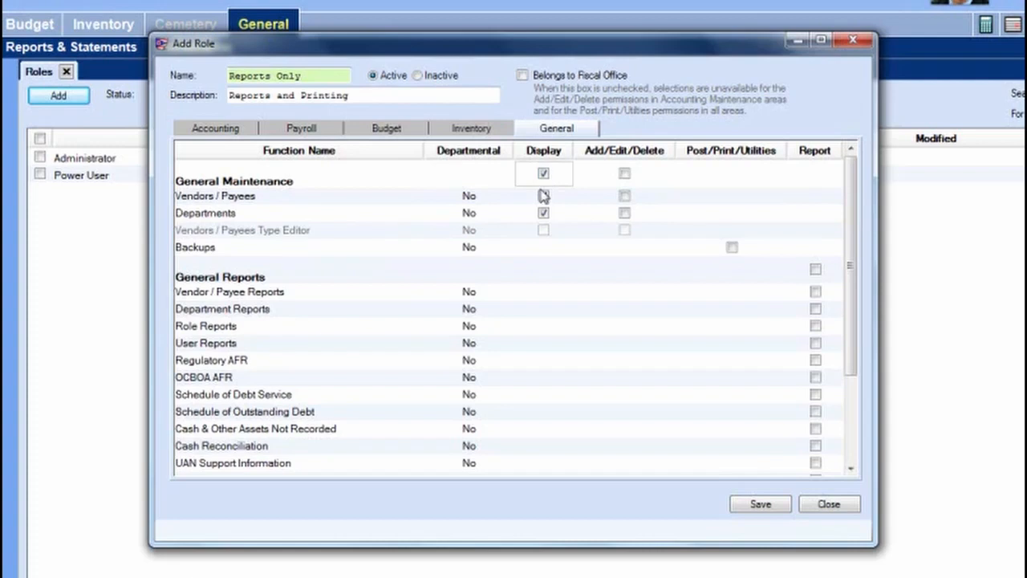
left_click(815, 274)
mouse_move(848, 270)
left_mouse_down()
mouse_move(853, 368)
mouse_move(849, 281)
left_mouse_up()
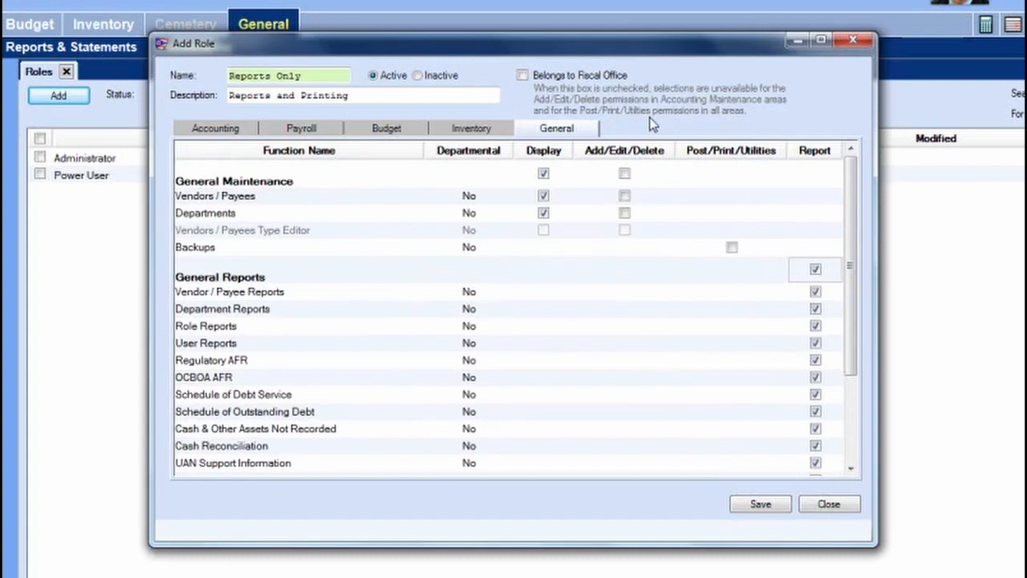
Return to the accounting permissions, save the new Reports Only role, and close the role form
left_click(229, 130)
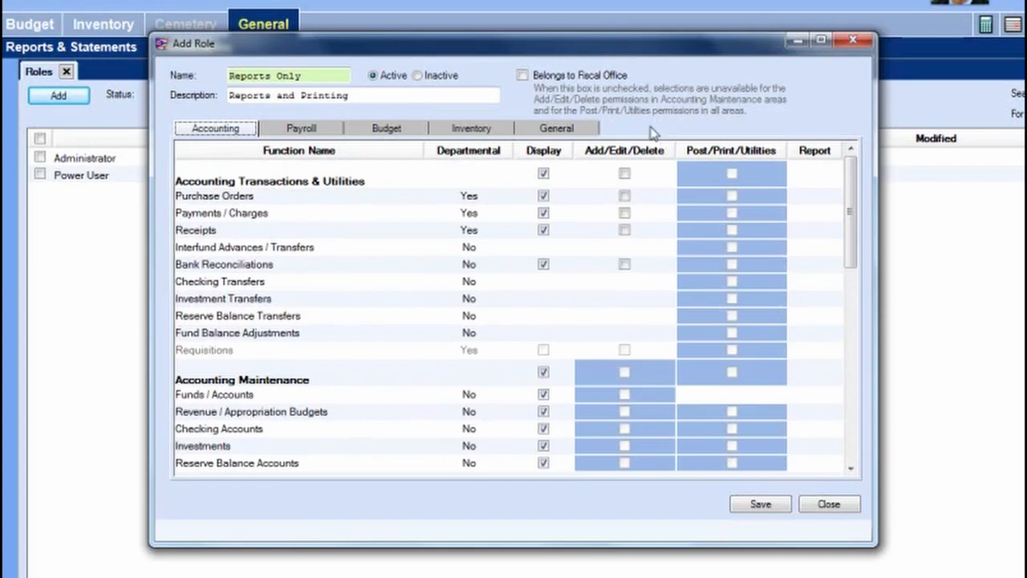
left_click(823, 502)
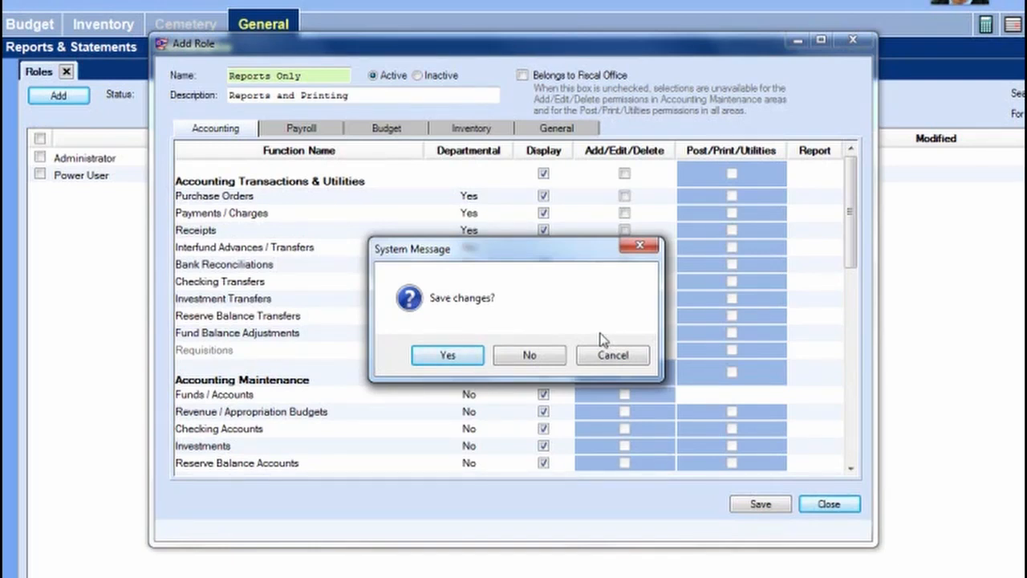
left_click(611, 357)
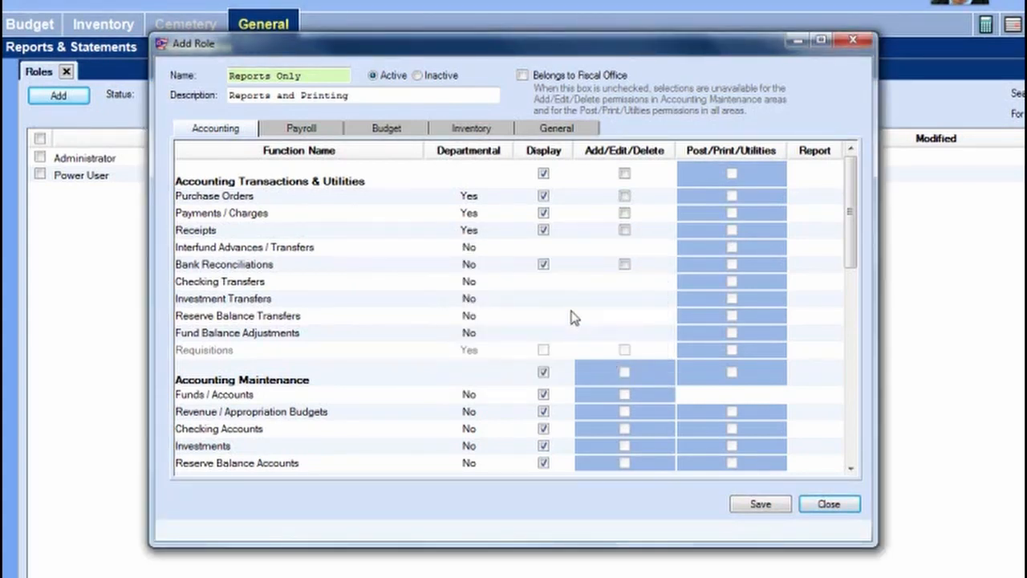
left_click(760, 508)
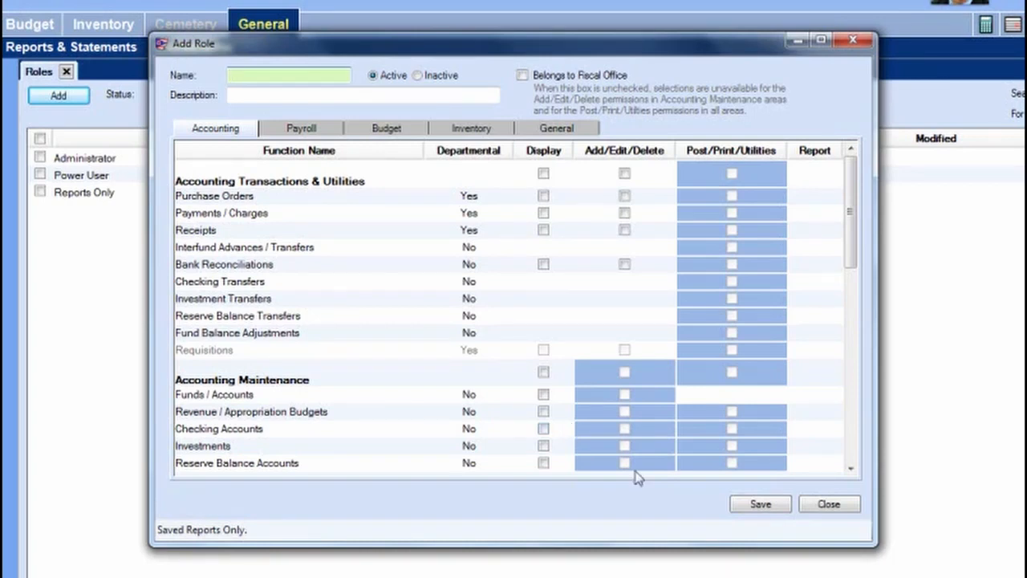
left_click(839, 505)
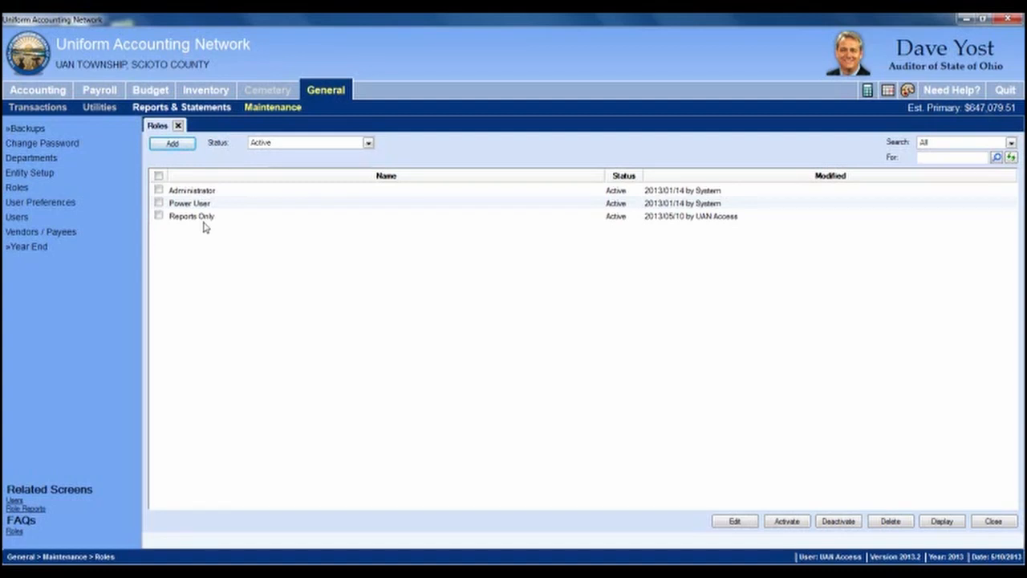
Open the Reports Only role for editing to view its permissions, and close it without changes
left_click(159, 215)
left_click(735, 522)
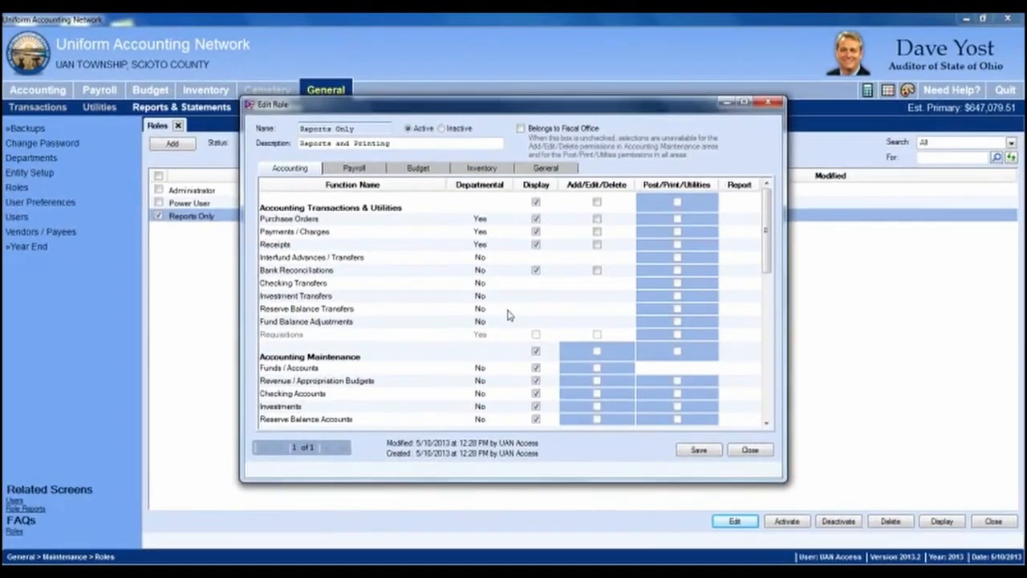
left_click(751, 449)
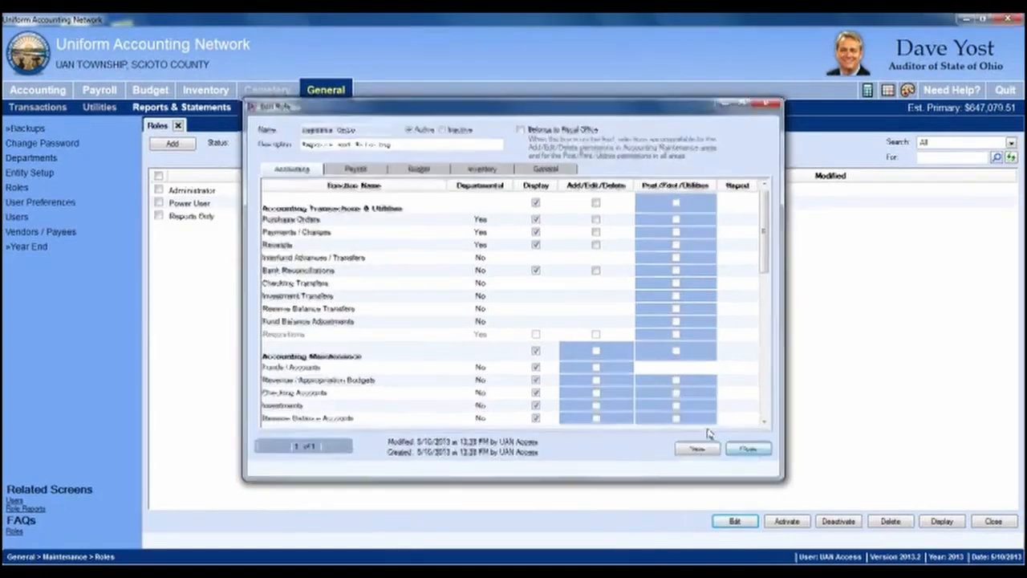
Try to open the Power User role for editing
left_click(159, 203)
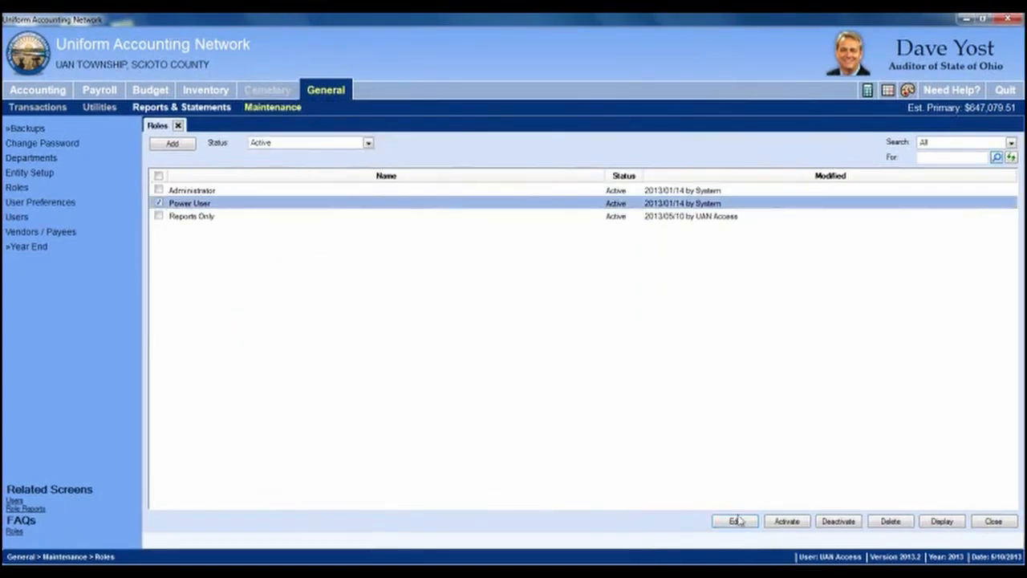
left_click(735, 521)
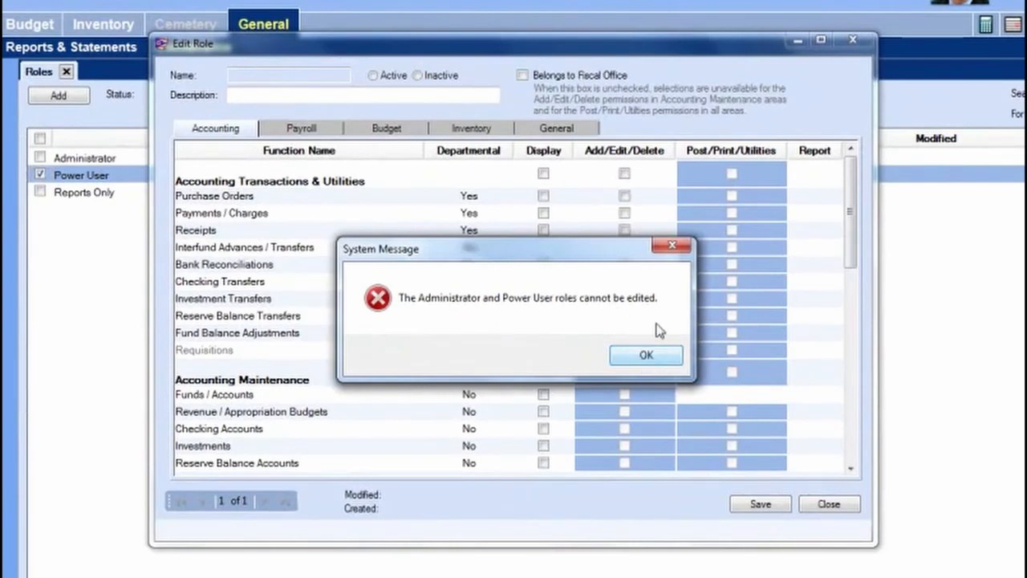
left_click(646, 362)
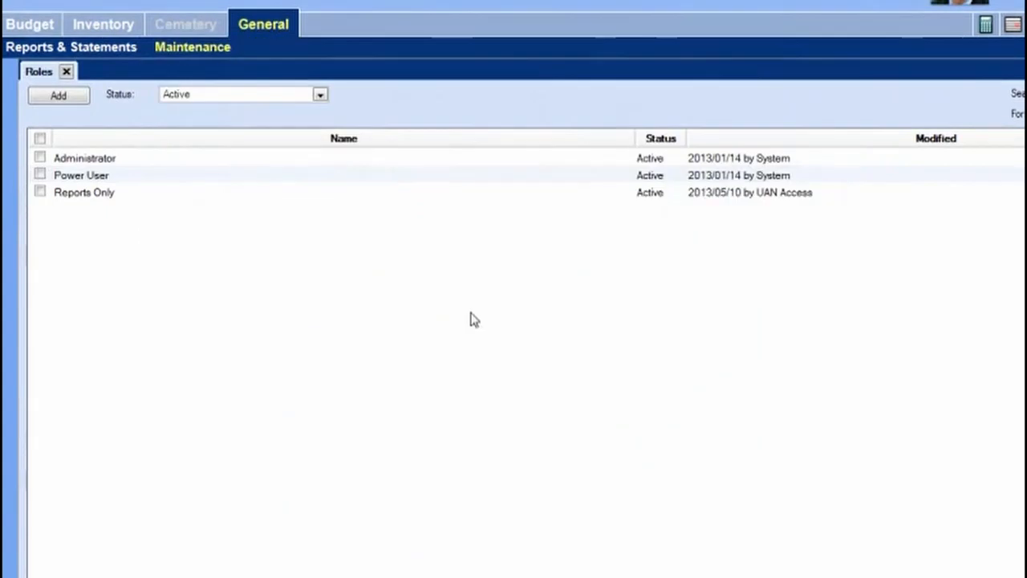
Edit the Reports Only role so Accounting Transactions & Utilities allows Display only for Purchase Orders, Payments / Charges and Receipts
left_click(40, 192)
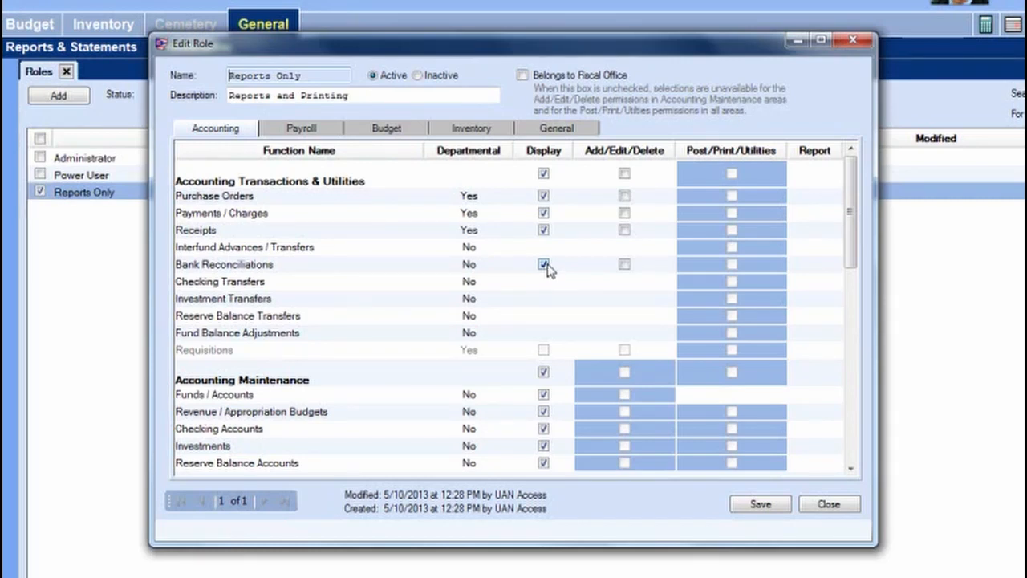
left_click(544, 175)
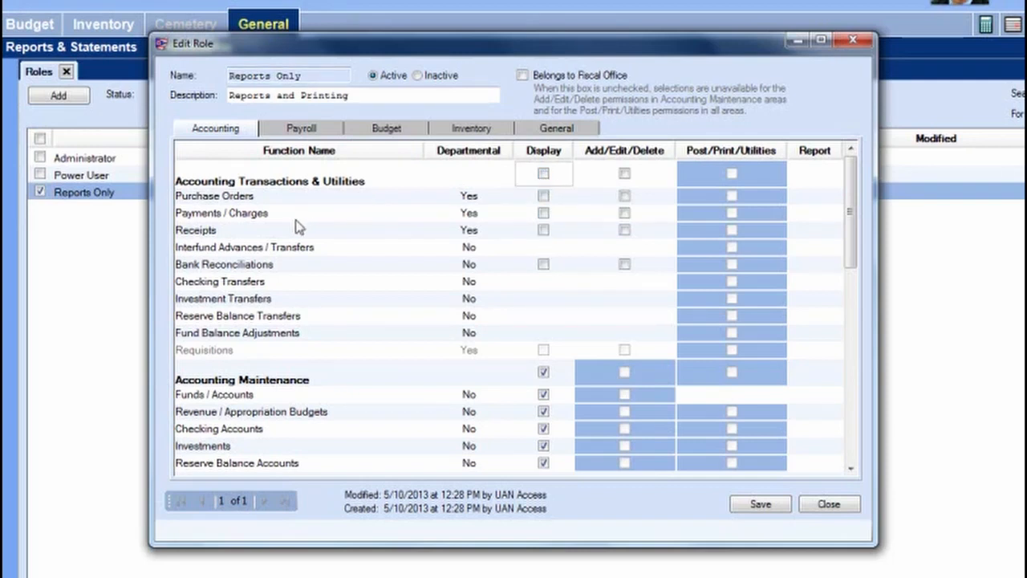
left_click(543, 197)
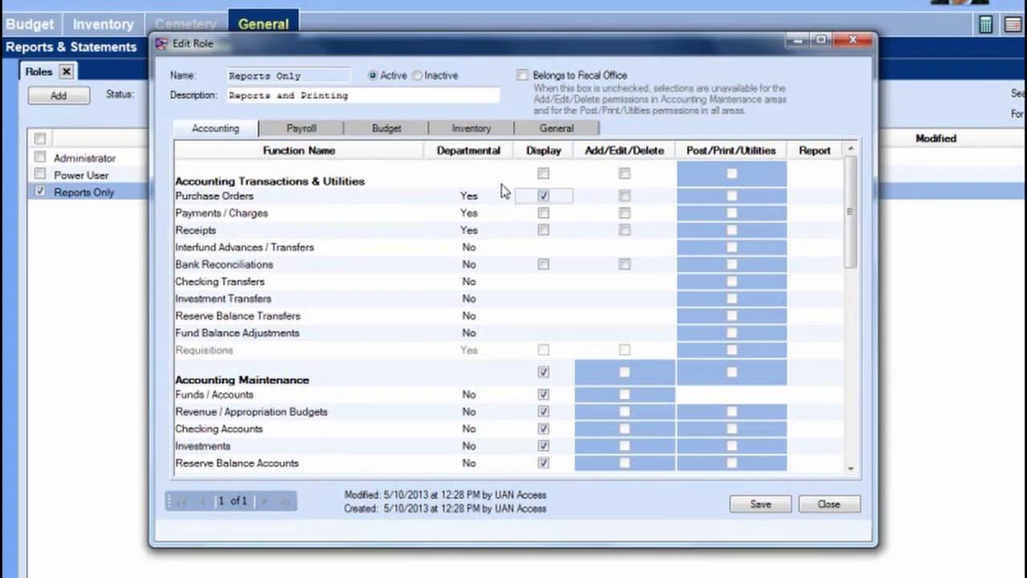
left_click(544, 214)
left_click(544, 264)
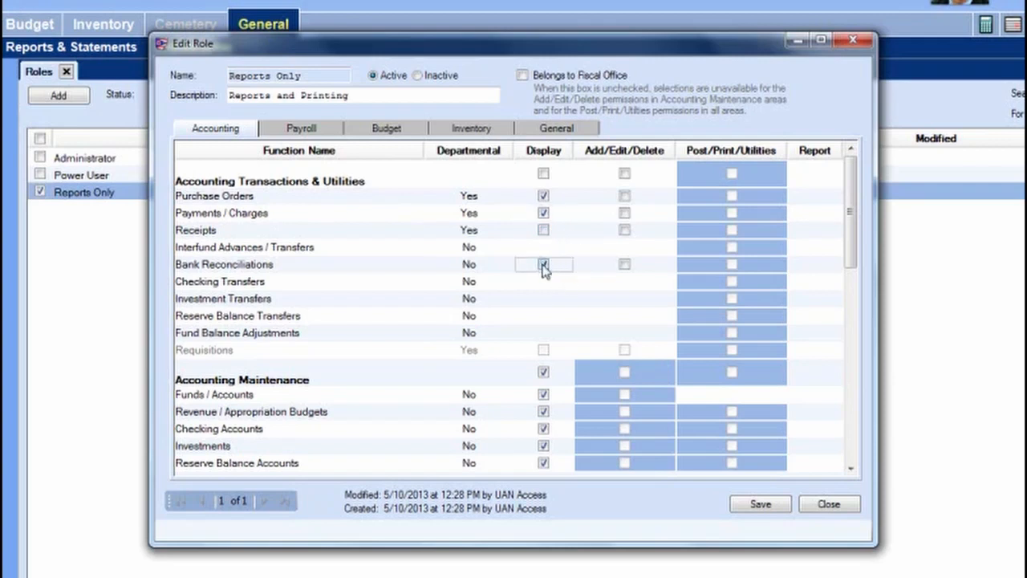
left_click(544, 264)
left_click(543, 231)
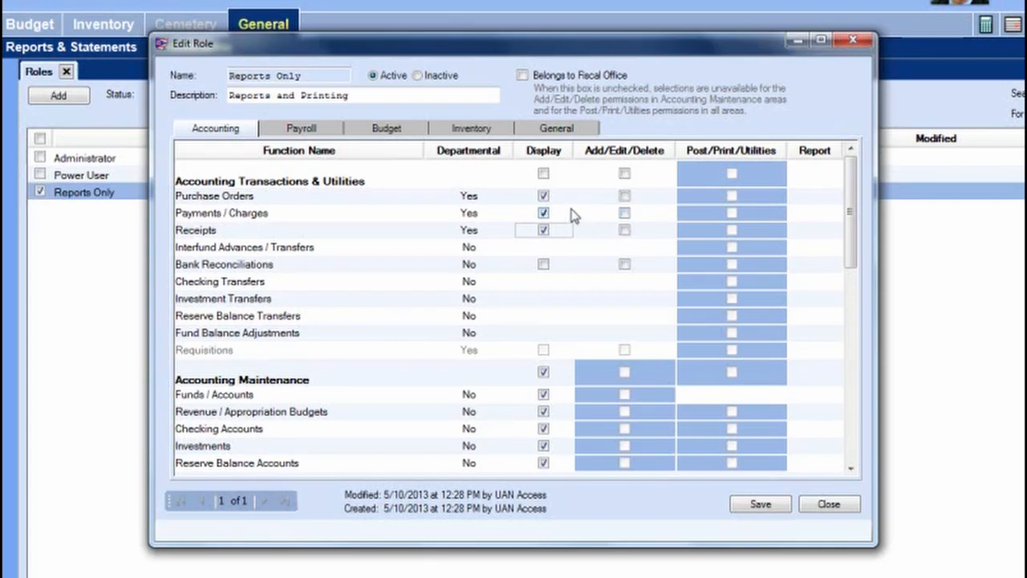
Mark the role as belonging to the fiscal office, and try Post/Print/Utilities for all Accounting Transactions & Utilities before clearing it again
left_click(523, 75)
left_click(732, 174)
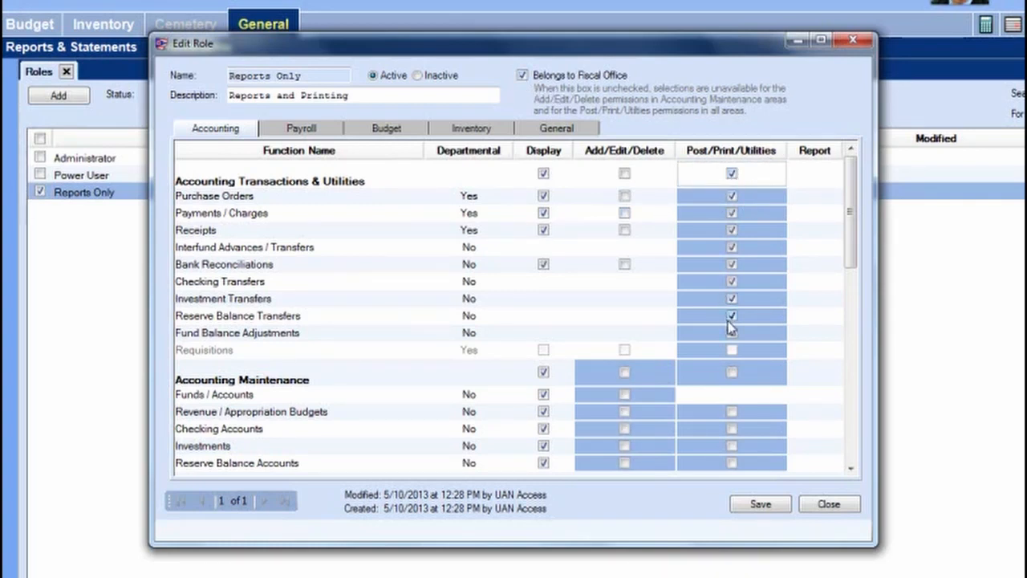
left_click(732, 174)
Check the Payroll, Budget, Inventory and General permissions, and remove the accounting Display permission for Receipts
left_click(298, 131)
left_click(388, 131)
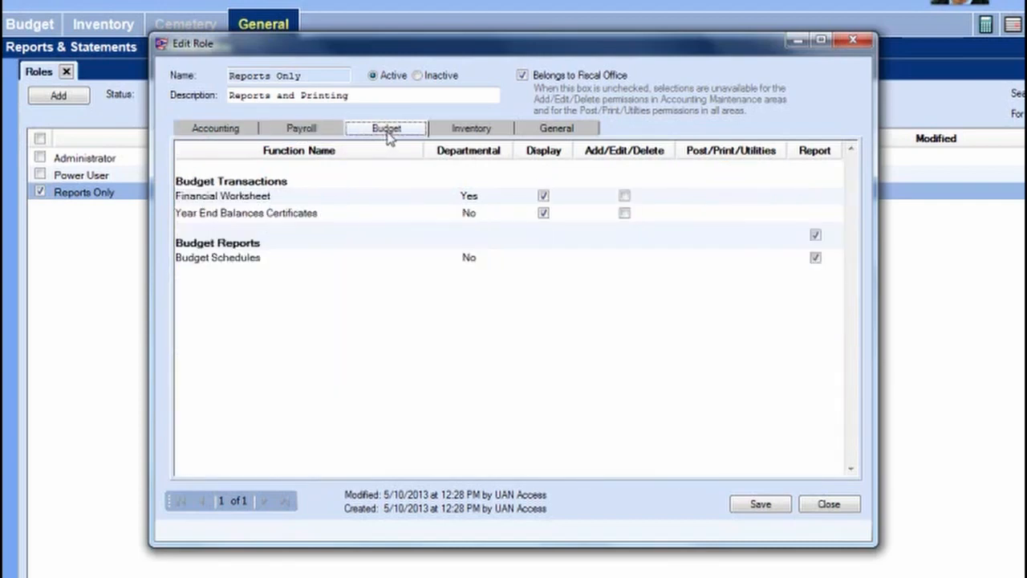
left_click(475, 130)
left_click(554, 131)
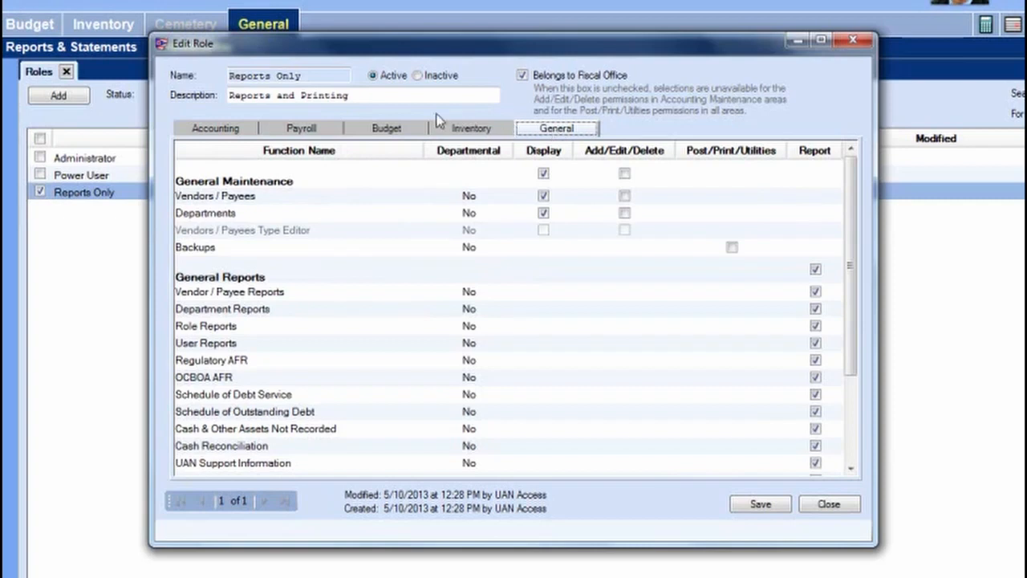
left_click(232, 130)
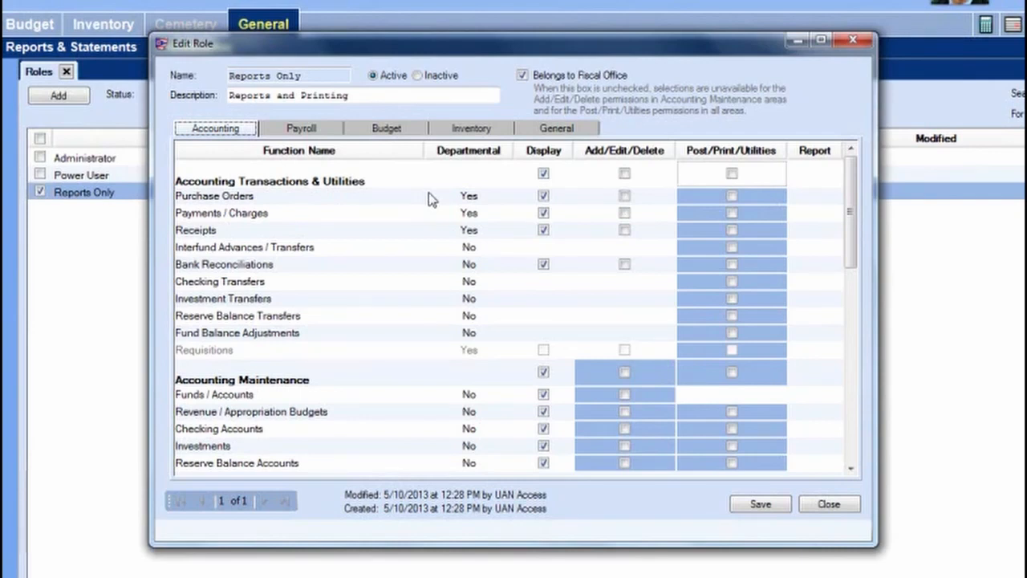
left_click(543, 230)
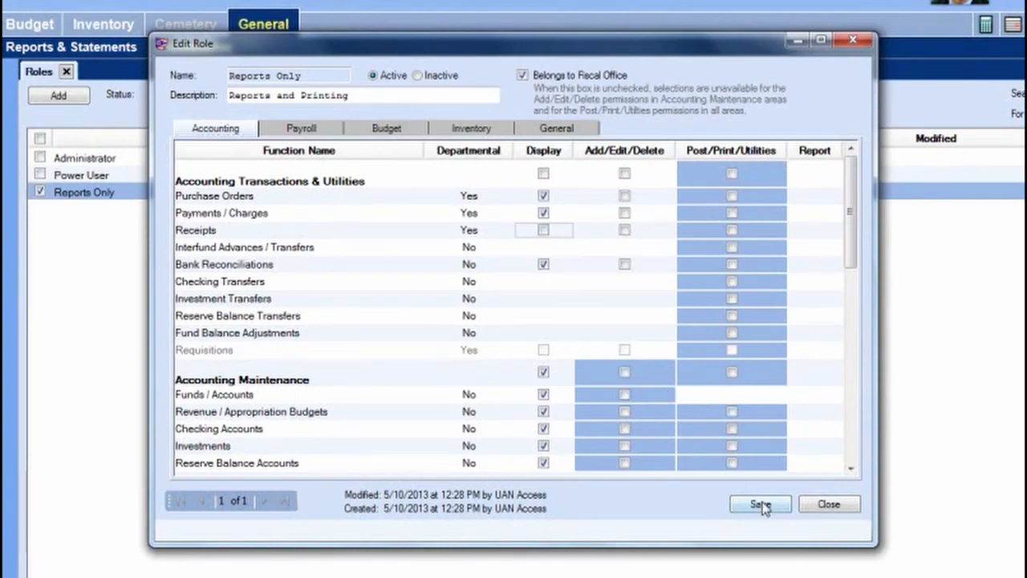
Save the changes to the Reports Only role and close the edit form
left_click(843, 509)
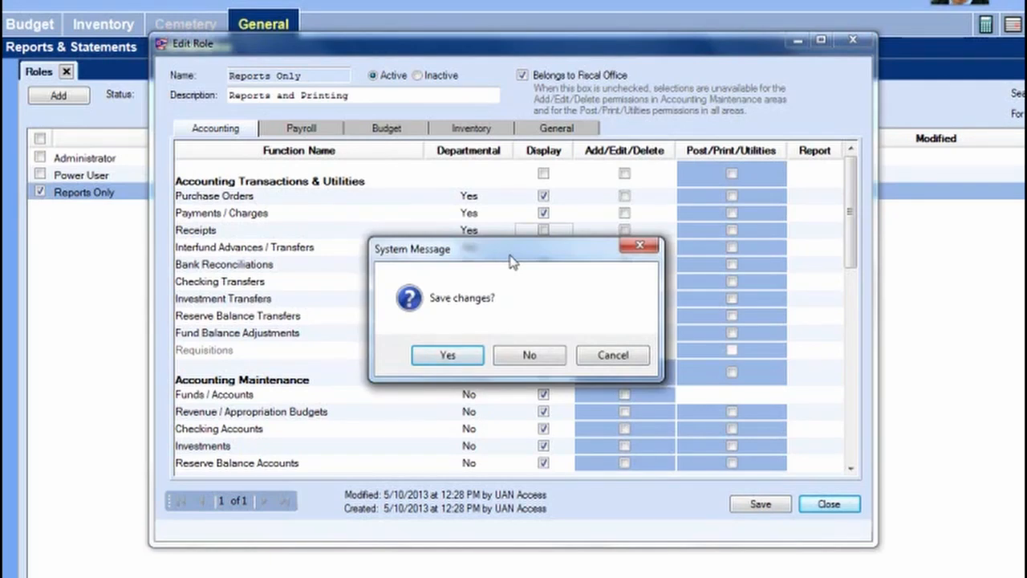
left_click(610, 355)
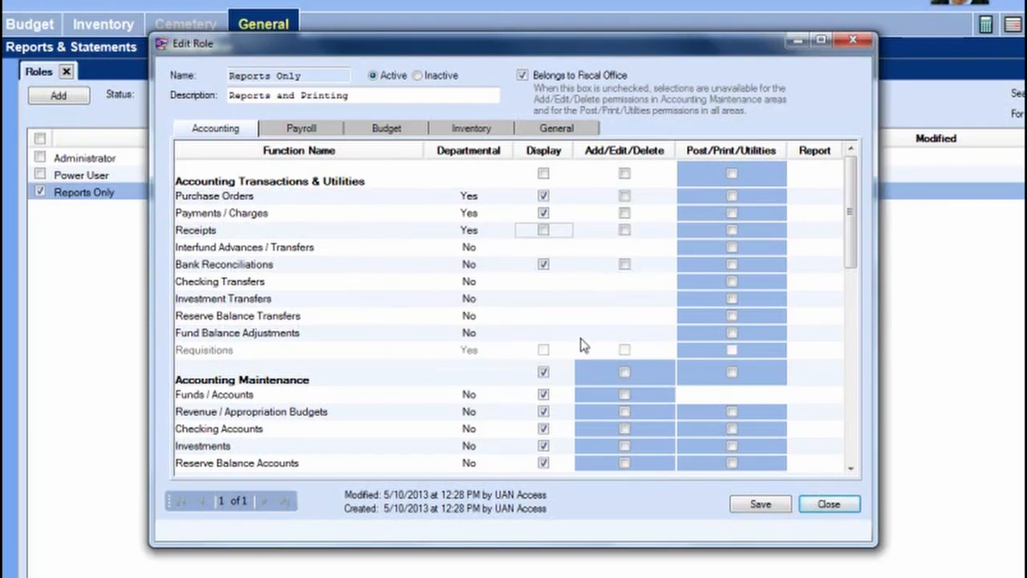
left_click(759, 504)
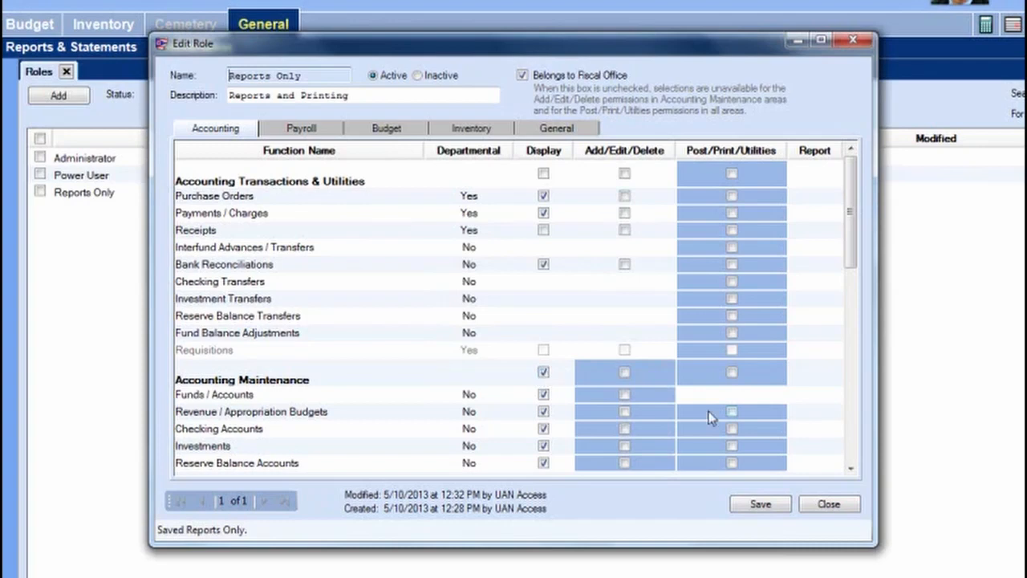
left_click(829, 504)
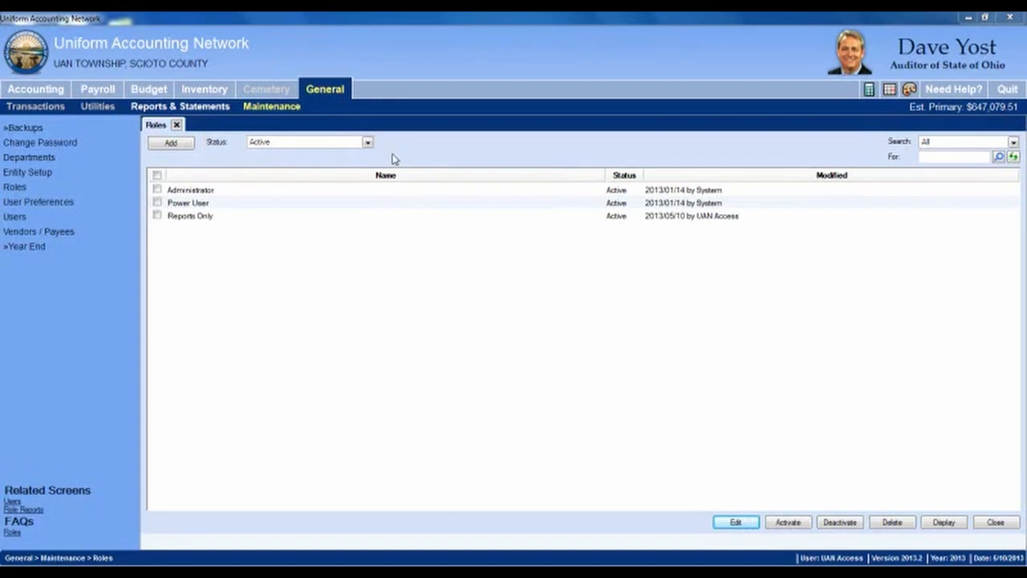
Deactivate the Reports Only role and filter the roles list by Inactive status
left_click(157, 218)
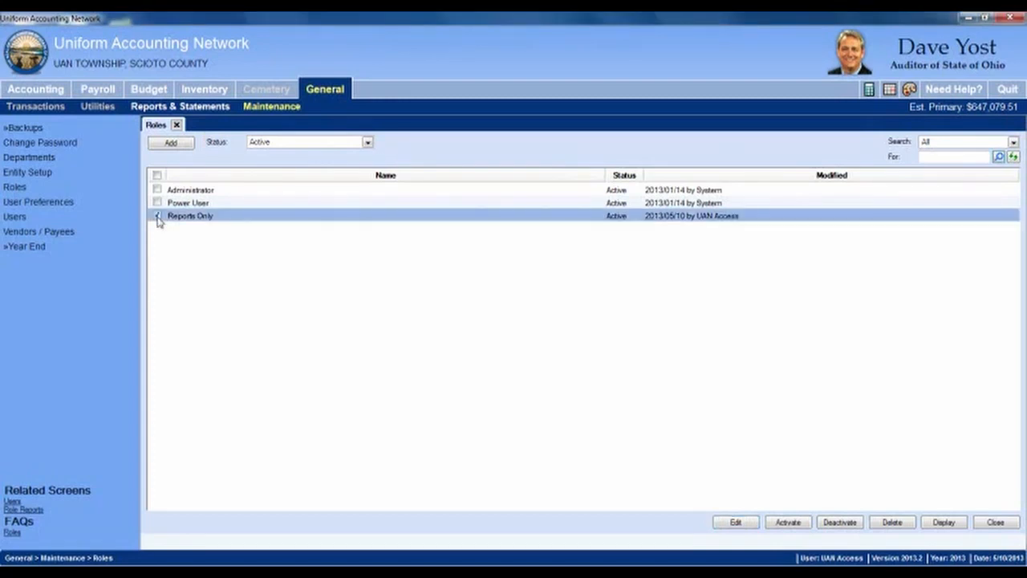
left_click(842, 524)
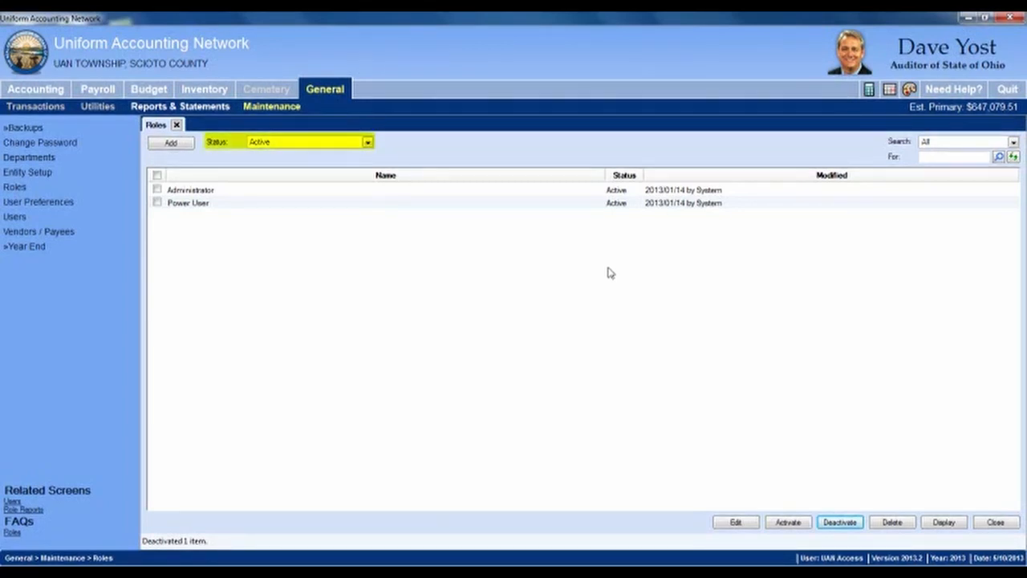
left_click(368, 142)
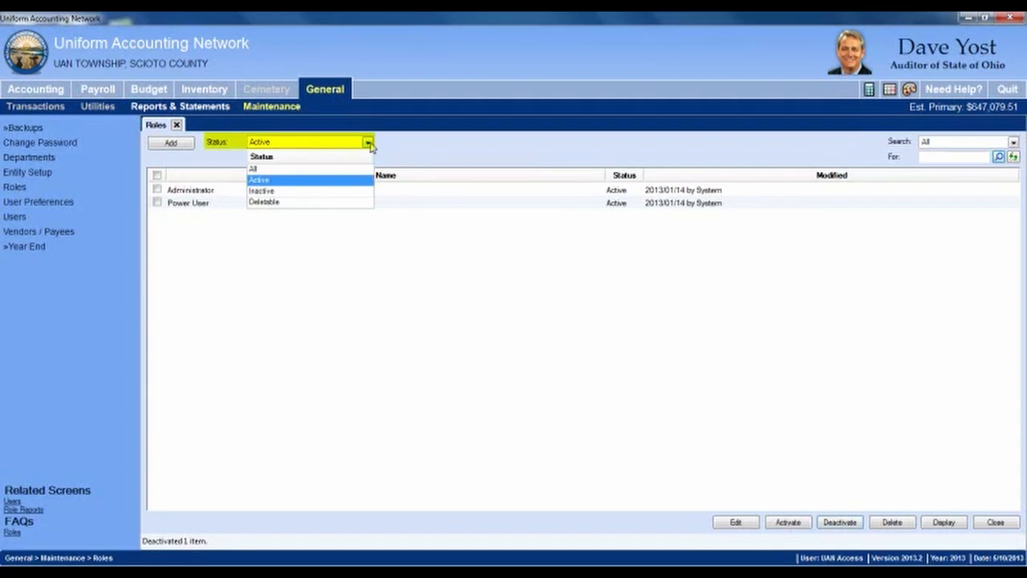
left_click(324, 192)
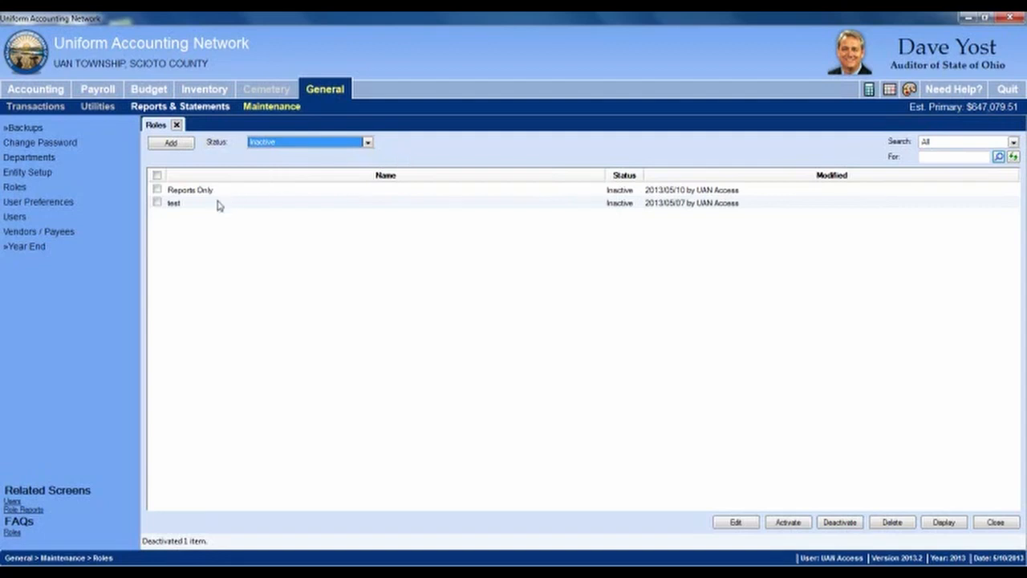
Reactivate the Reports Only role and filter the roles list by Active status
left_click(157, 191)
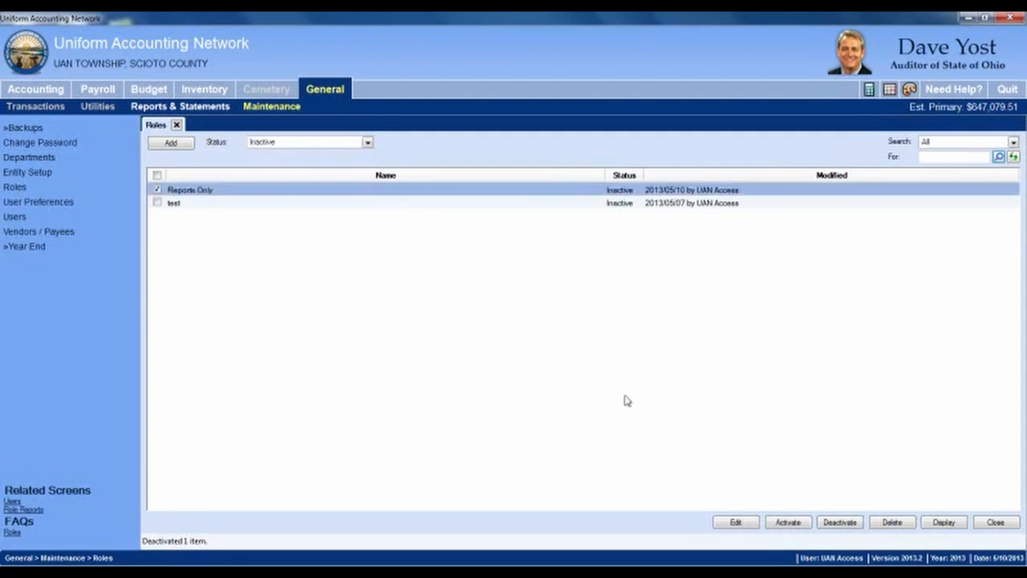
left_click(783, 523)
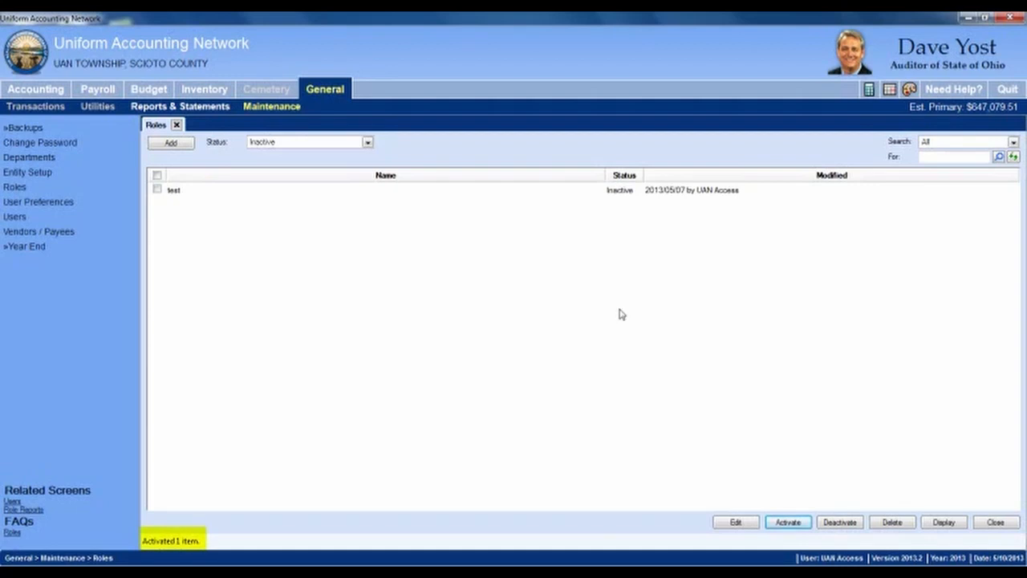
left_click(368, 143)
left_click(353, 180)
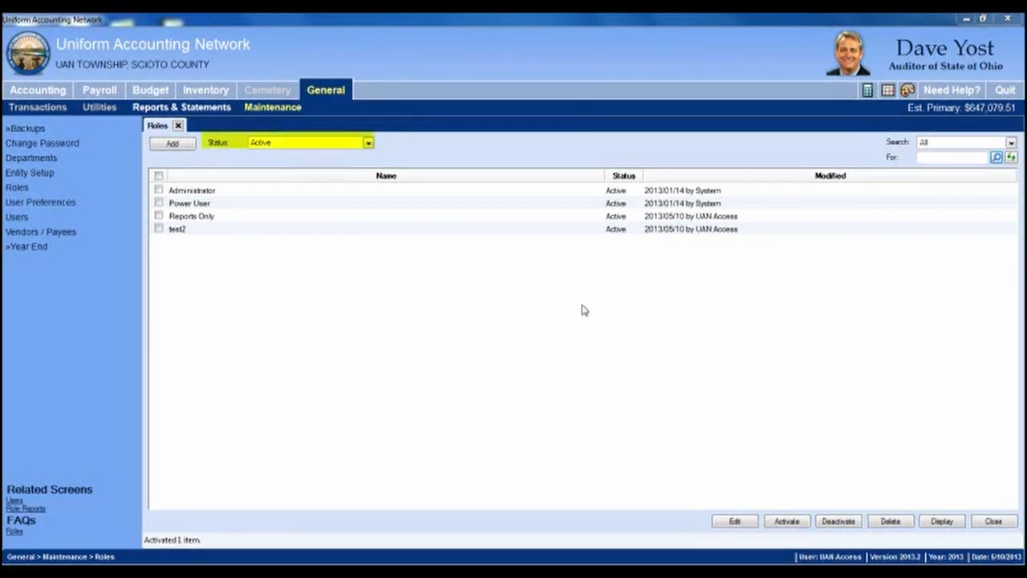
Filter the roles by Deletable status, delete the test2 role, and return the list to Active roles
left_click(368, 143)
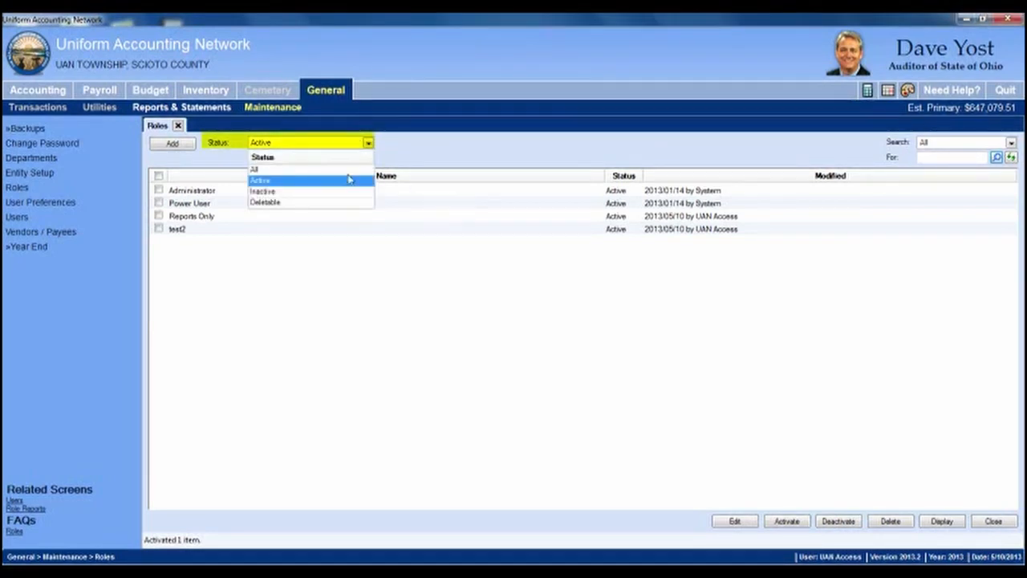
left_click(313, 202)
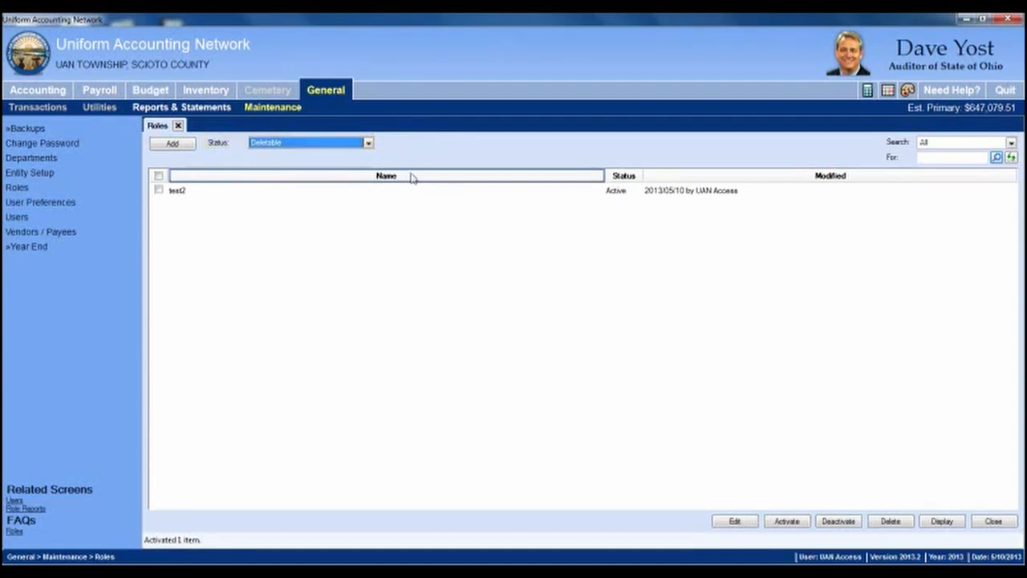
left_click(159, 190)
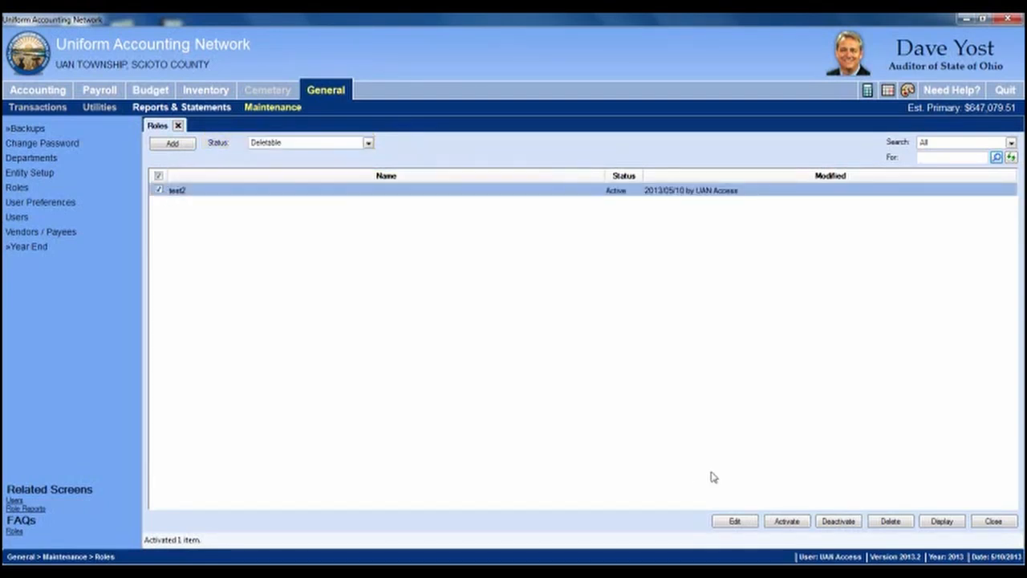
left_click(887, 523)
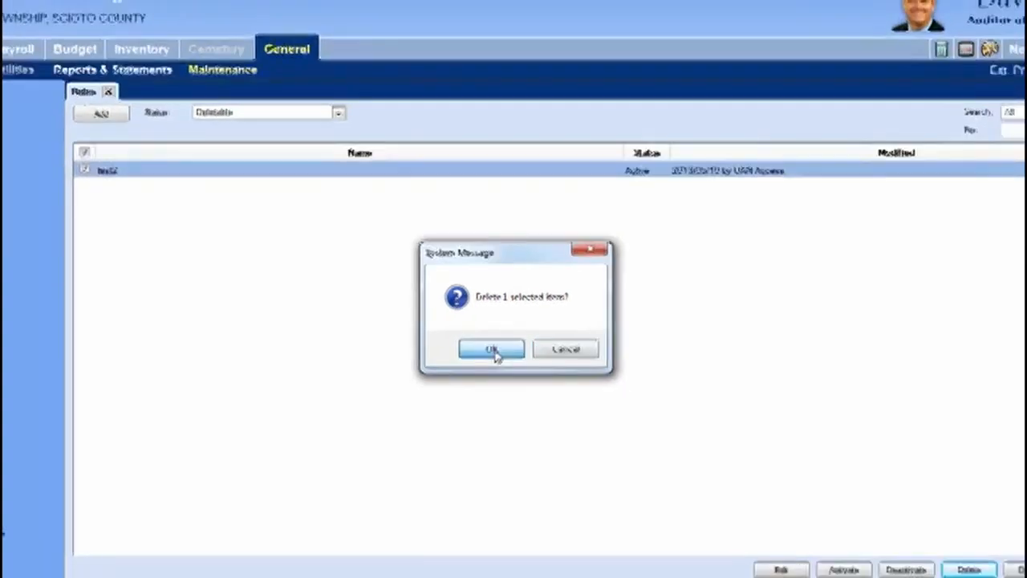
left_click(491, 357)
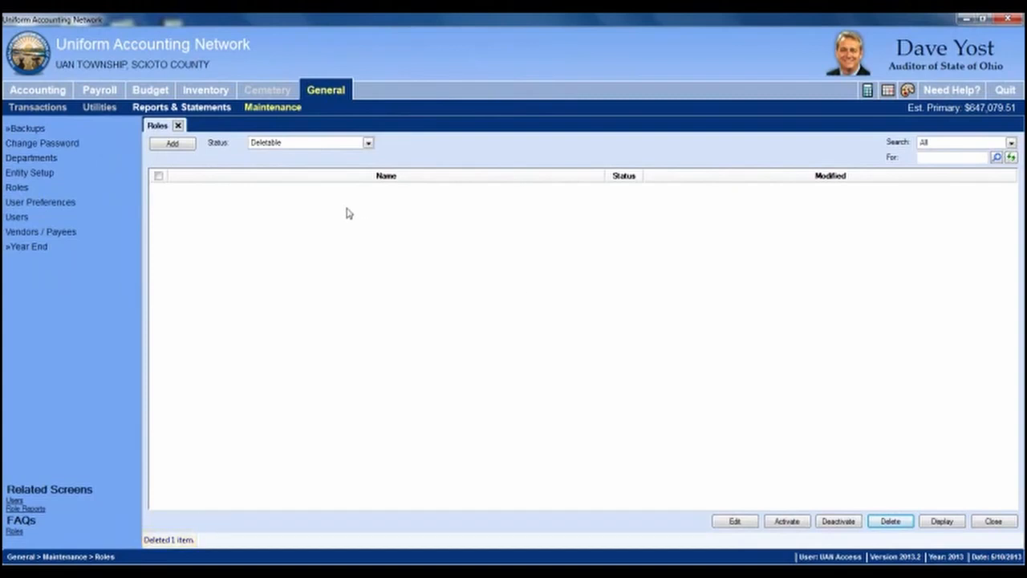
left_click(369, 144)
left_click(294, 182)
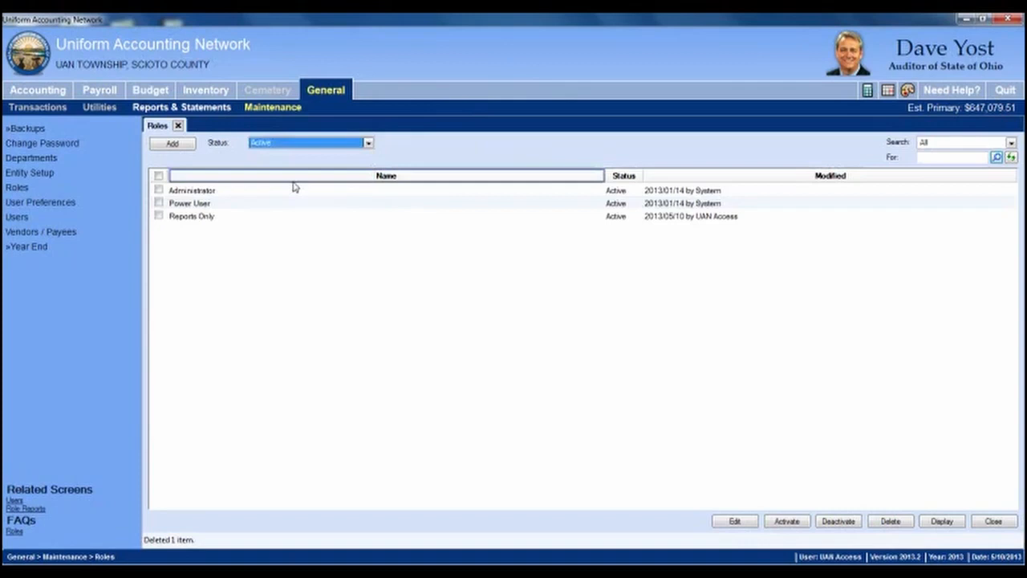
Try to delete the Administrator role, confirming the deletion and dismissing the resulting message
left_click(159, 193)
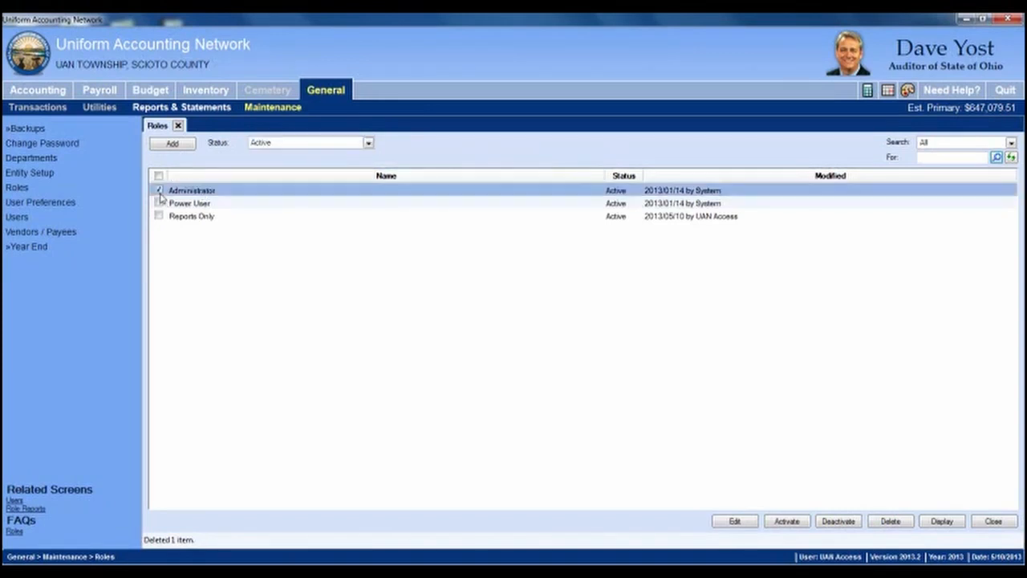
left_click(889, 524)
left_click(514, 335)
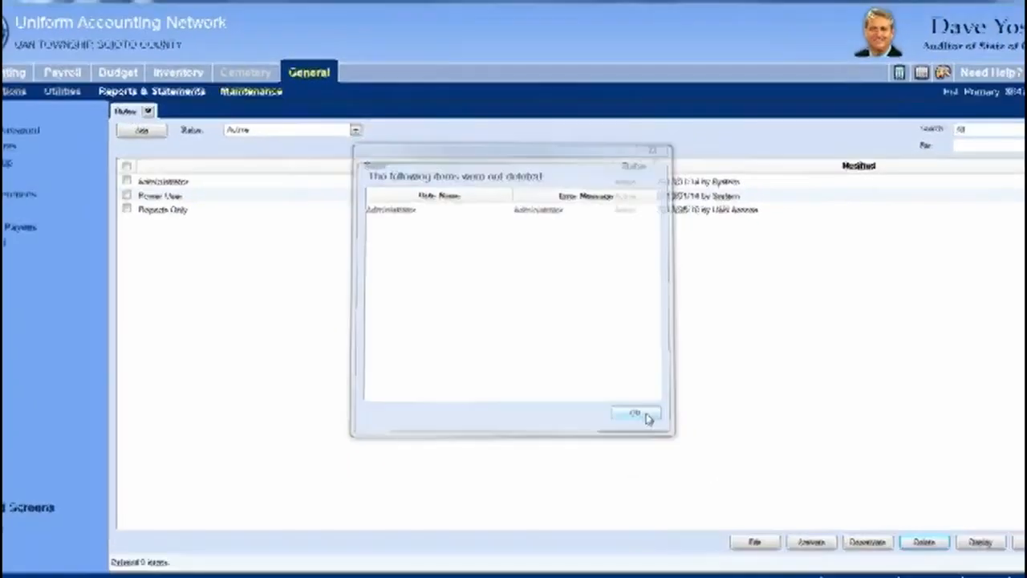
left_click(676, 448)
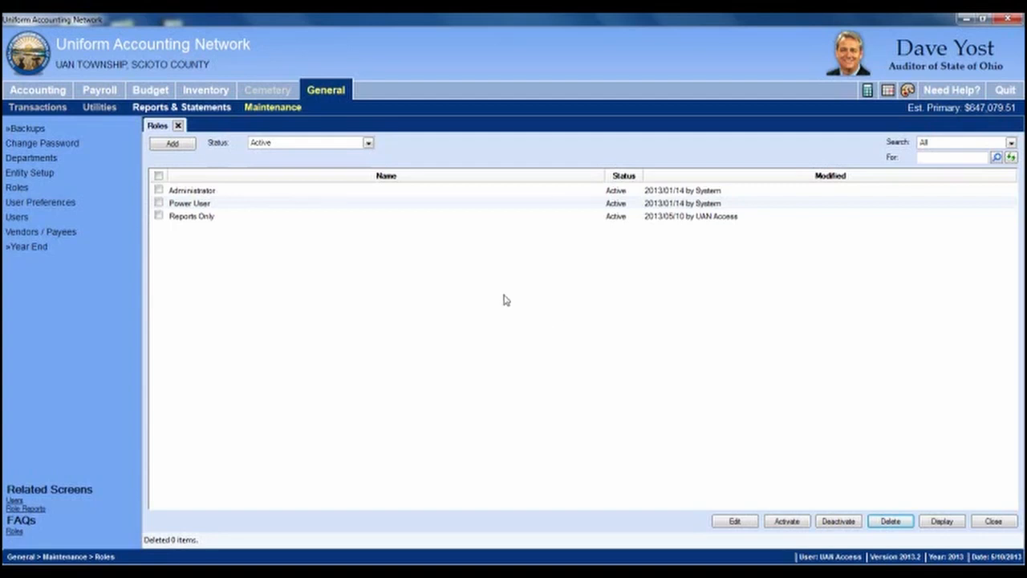
Display all active roles together, page through their permissions from Administrator to Reports Only, and close the display
left_click(158, 175)
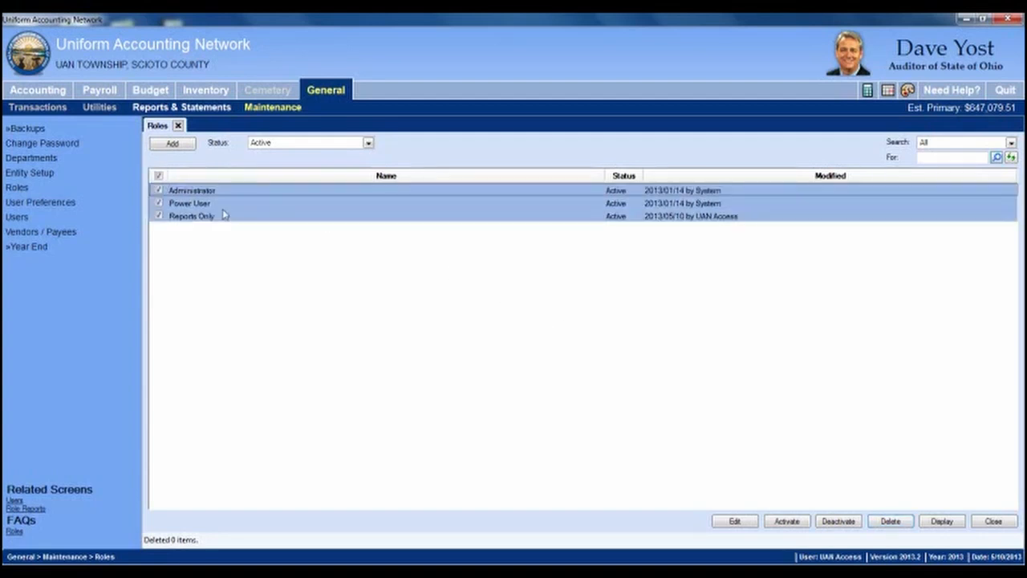
left_click(941, 521)
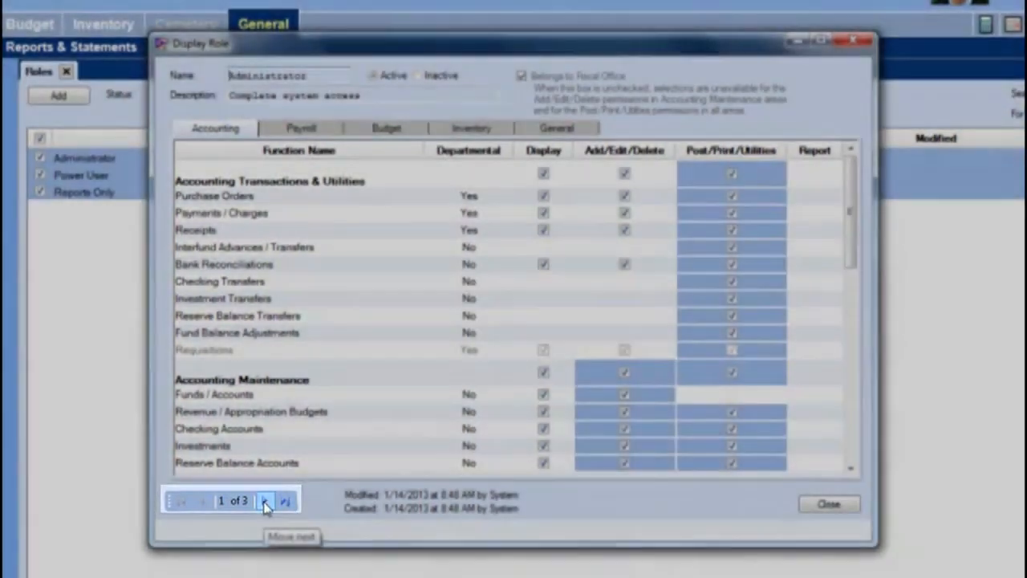
left_click(265, 502)
left_click(265, 502)
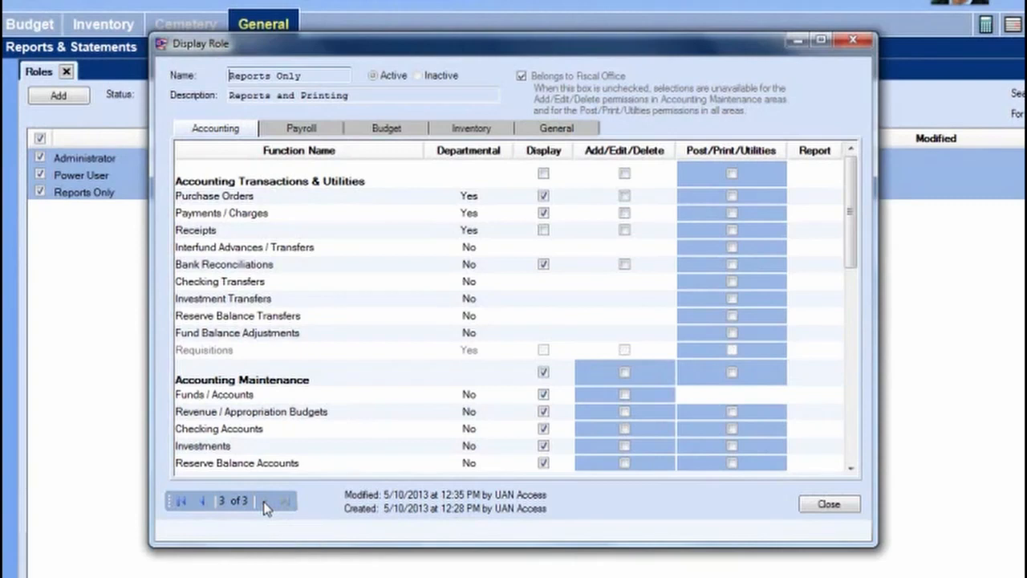
left_click(838, 504)
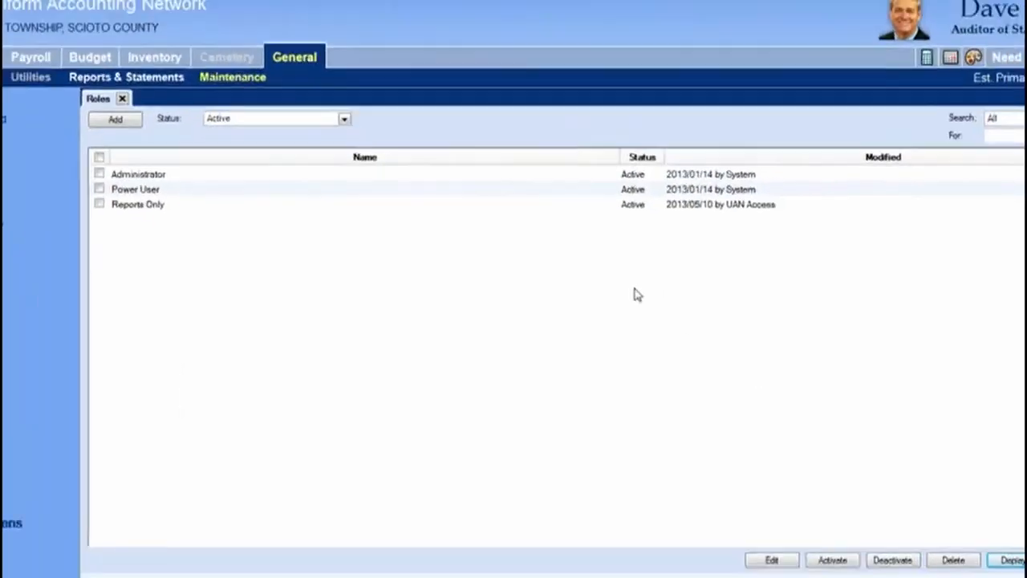